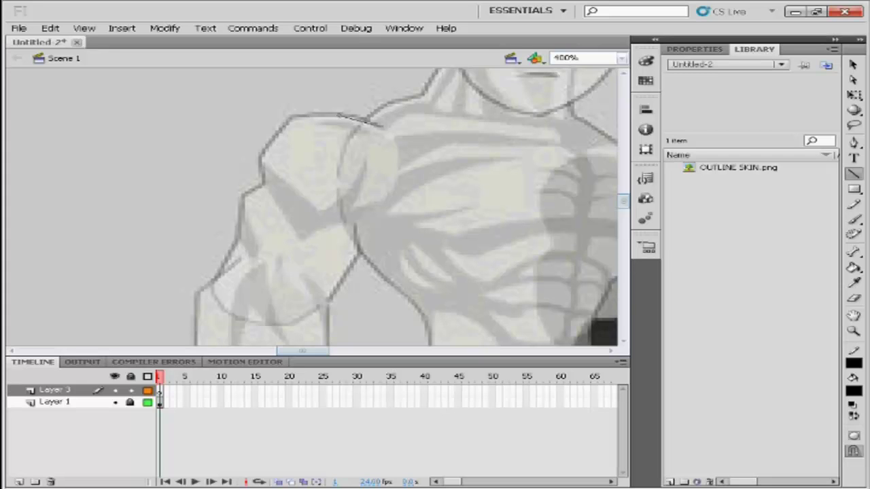
Step: Trace the shoulder and upper-arm outline over the reference figure with black lines, curving the elbow edge and closing the inner side
{"action": "left_click_drag", "start_coordinate": [235, 236], "coordinate": [233, 178]}
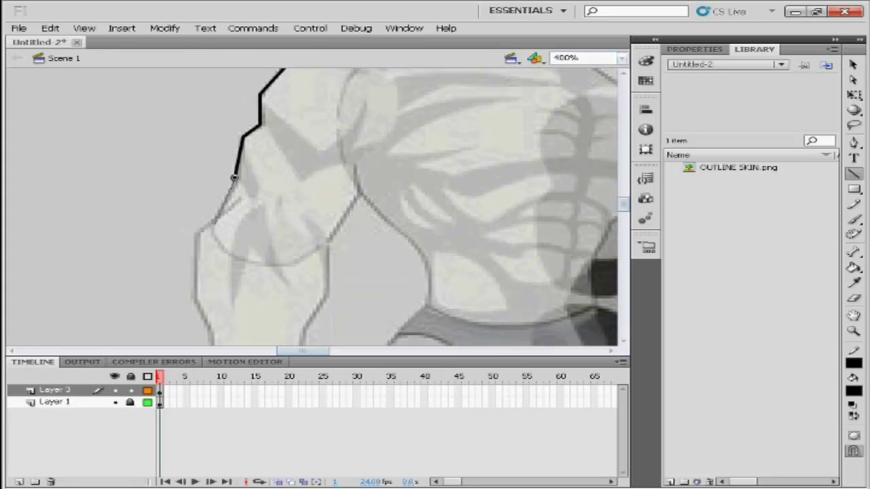
{"action": "left_click_drag", "start_coordinate": [272, 234], "coordinate": [271, 267]}
{"action": "left_click_drag", "start_coordinate": [271, 266], "coordinate": [270, 209]}
{"action": "left_click_drag", "start_coordinate": [329, 299], "coordinate": [353, 255]}
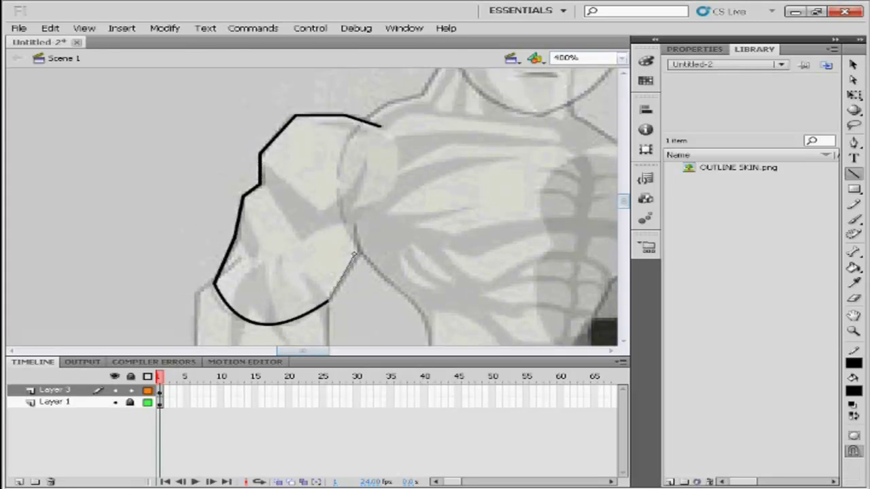
{"action": "left_click_drag", "start_coordinate": [382, 138], "coordinate": [382, 130]}
Step: Convert the upper-arm outline into a movie clip symbol named Shoulder and open it for editing
{"action": "key", "text": "q"}
{"action": "key", "text": "ctrl+a"}
{"action": "key", "text": "F8"}
{"action": "type", "text": "Sh"}
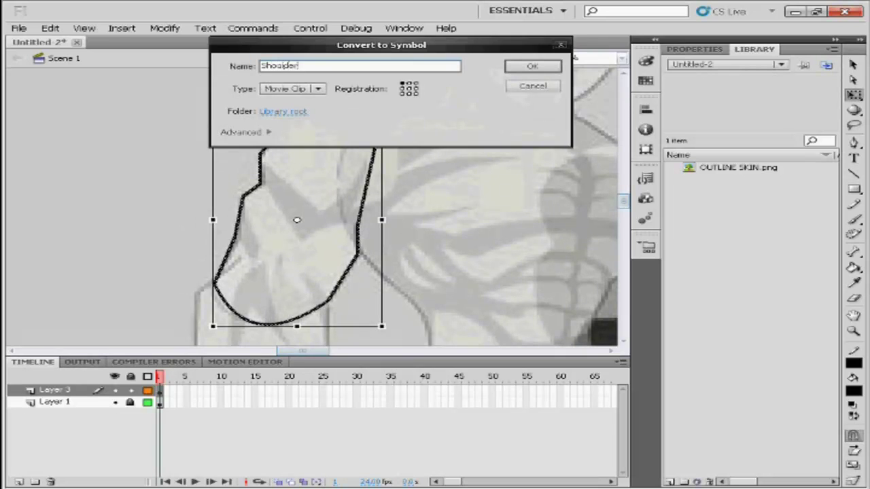
{"action": "key", "text": "Return"}
{"action": "key", "text": "ctrl+e"}
{"action": "key", "text": "ctrl+equal"}
{"action": "key", "text": "ctrl+equal"}
Step: Open Male.fla for its skin colours and draw a curved dark tan shading line down the Shoulder's inner side
{"action": "key", "text": "ctrl+o"}
{"action": "left_click", "coordinate": [46, 109]}
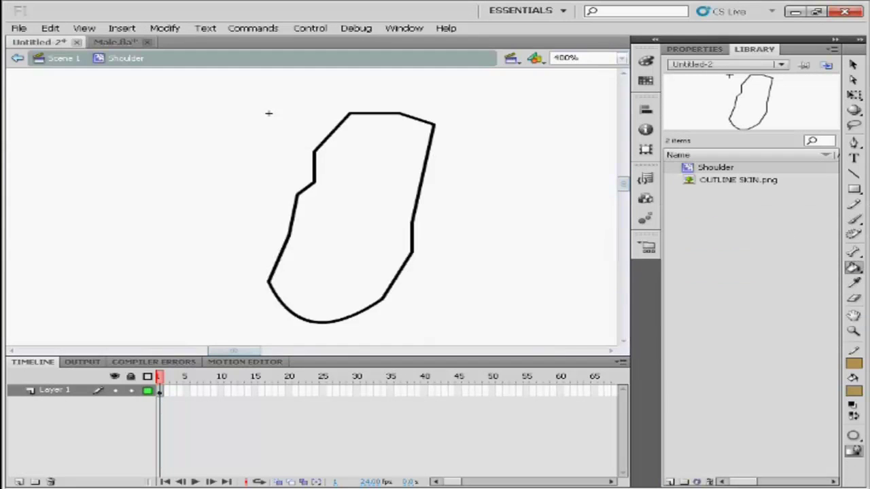
{"action": "key", "text": "n"}
{"action": "mouse_move", "coordinate": [280, 297]}
{"action": "left_mouse_down"}
{"action": "mouse_move", "coordinate": [405, 204]}
{"action": "mouse_move", "coordinate": [411, 117]}
{"action": "left_mouse_up"}
{"action": "key", "text": "v"}
{"action": "left_click_drag", "start_coordinate": [347, 209], "coordinate": [377, 235]}
Step: Fill the Shoulder's shaded strip with dark tan and the remaining area with light tan
{"action": "key", "text": "k"}
{"action": "left_click", "coordinate": [398, 218]}
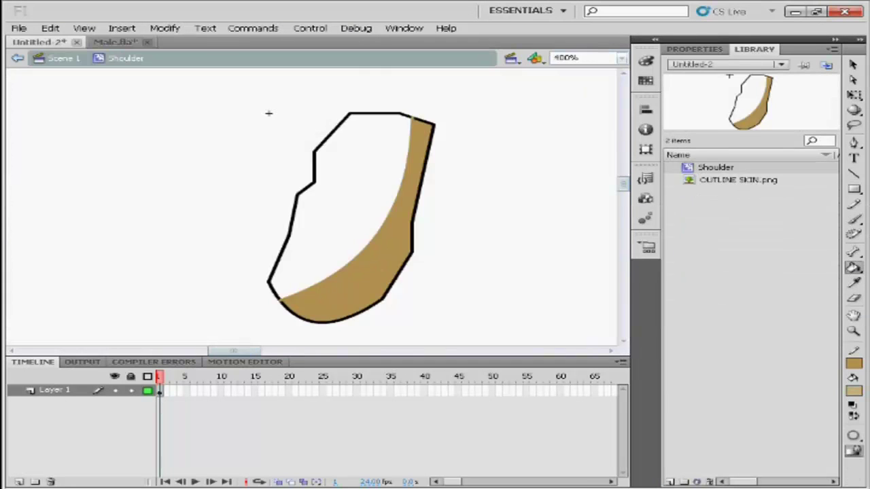
{"action": "left_click", "coordinate": [333, 204]}
{"action": "key", "text": "q"}
Step: Save the document to the Desktop as asdasdasd.fla
{"action": "key", "text": "ctrl+s"}
{"action": "type", "text": "asdasdasd.fla"}
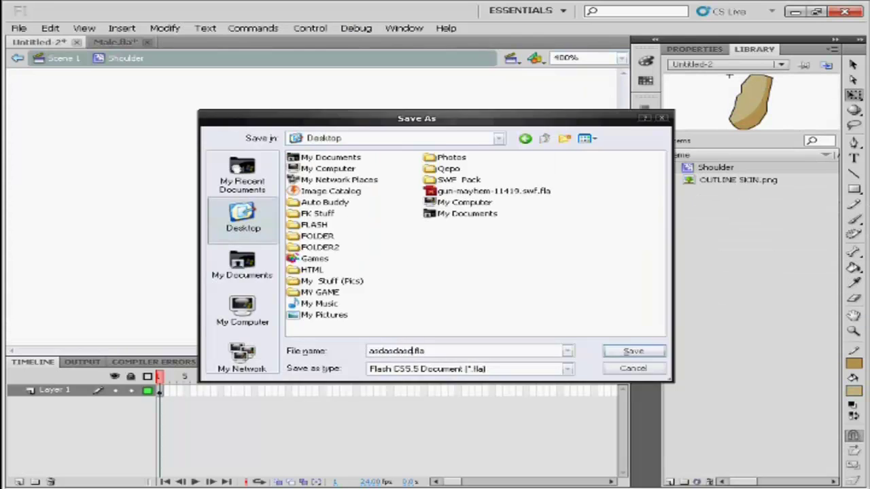
{"action": "key", "text": "Return"}
Step: Set the stroke and fill colours to black and draw a sleeve line across the upper part of the Shoulder
{"action": "left_click", "coordinate": [853, 391]}
{"action": "left_click", "coordinate": [613, 254]}
{"action": "left_click", "coordinate": [854, 364]}
{"action": "left_click", "coordinate": [613, 227]}
{"action": "key", "text": "n"}
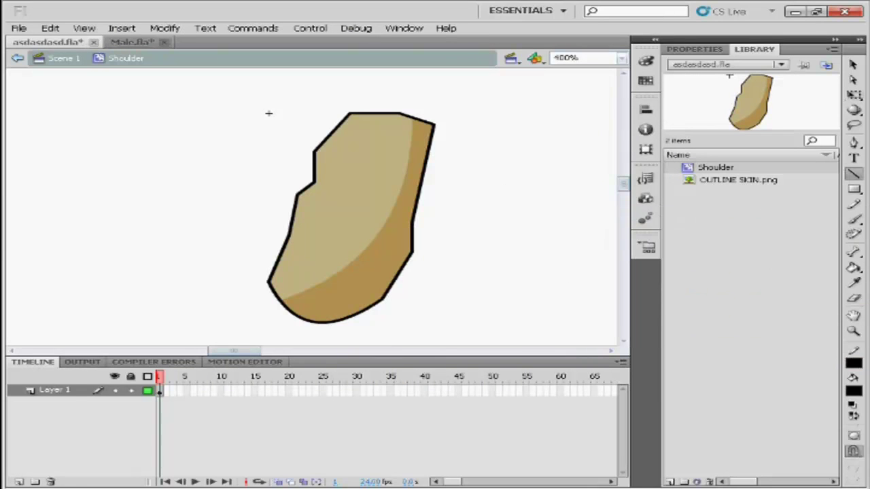
{"action": "left_click_drag", "start_coordinate": [418, 195], "coordinate": [418, 195]}
Step: Fill the sleeve above the dividing line with blue, then return to the main scene and move the shoulder clear of the reference figure
{"action": "left_click", "coordinate": [854, 364]}
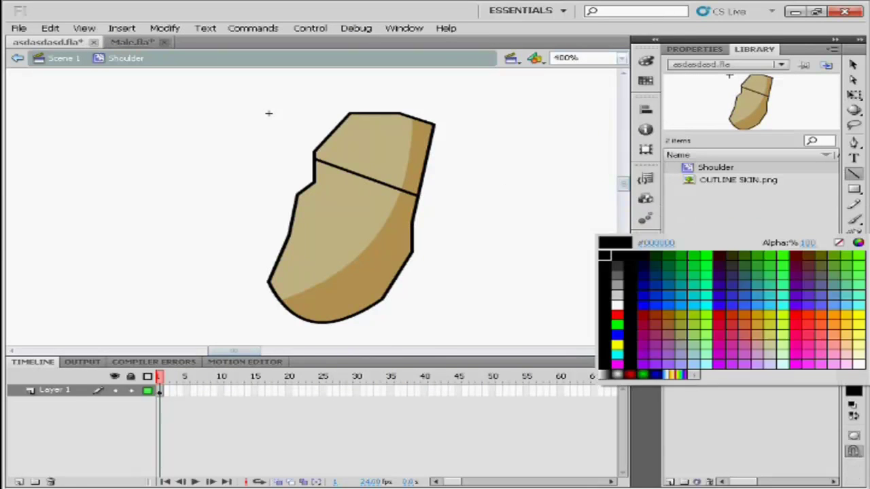
{"action": "key", "text": "Return"}
{"action": "key", "text": "ctrl+z"}
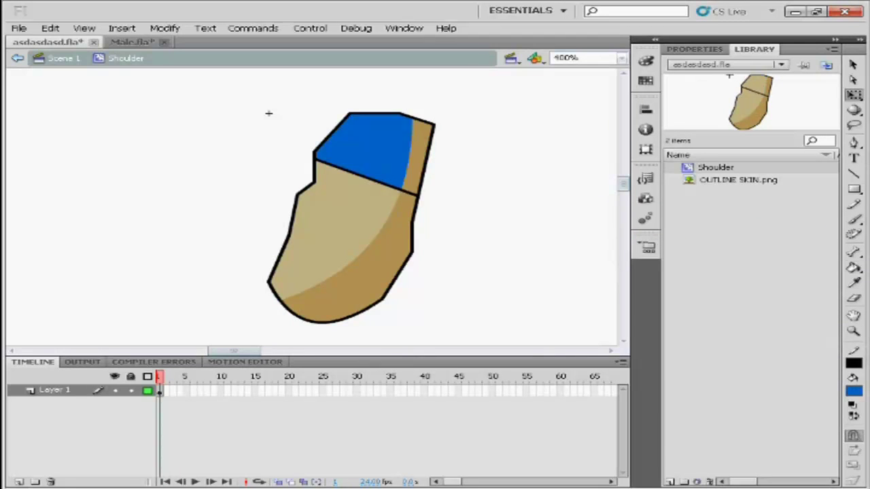
{"action": "key", "text": "ctrl+y"}
{"action": "key", "text": "ctrl+e"}
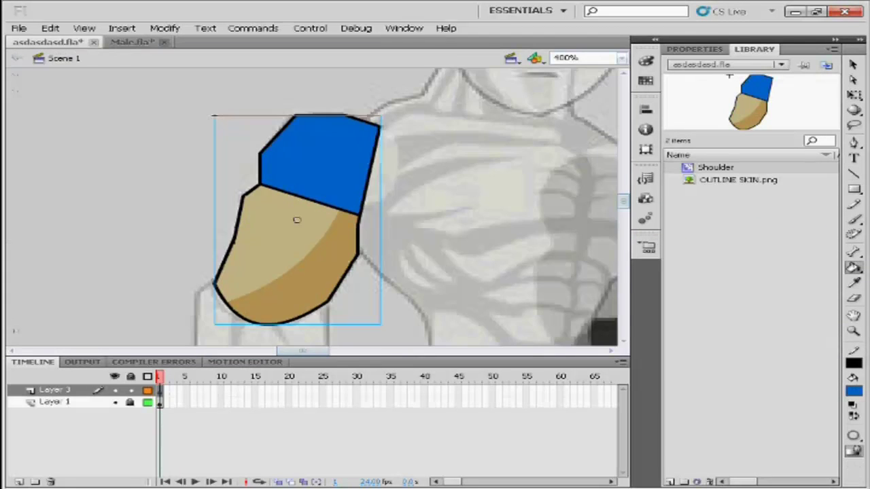
{"action": "left_click_drag", "start_coordinate": [295, 217], "coordinate": [75, 150]}
Step: Trace the forearm and fist of the reference figure on a new layer with black lines, including the band beneath the fist
{"action": "scroll", "coordinate": [313, 203], "scroll_direction": "down", "scroll_amount": 3}
{"action": "key", "text": "n"}
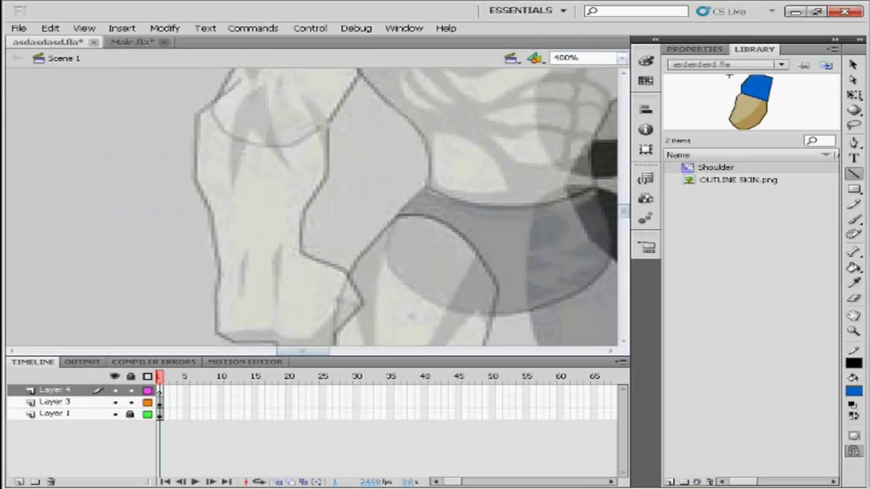
{"action": "left_click_drag", "start_coordinate": [300, 215], "coordinate": [300, 215]}
{"action": "scroll", "coordinate": [300, 215], "scroll_direction": "down", "scroll_amount": 3}
{"action": "left_click_drag", "start_coordinate": [299, 92], "coordinate": [300, 136]}
{"action": "mouse_move", "coordinate": [299, 136]}
{"action": "left_mouse_down"}
{"action": "mouse_move", "coordinate": [349, 159]}
{"action": "mouse_move", "coordinate": [338, 184]}
{"action": "left_mouse_up"}
{"action": "scroll", "coordinate": [312, 148], "scroll_direction": "down", "scroll_amount": 2}
{"action": "scroll", "coordinate": [286, 231], "scroll_direction": "up", "scroll_amount": 4}
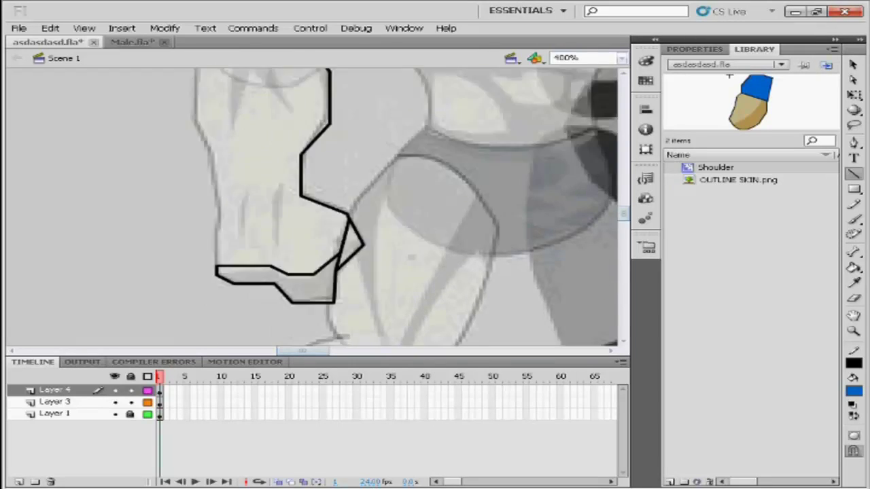
{"action": "left_click_drag", "start_coordinate": [216, 325], "coordinate": [216, 281]}
{"action": "left_click_drag", "start_coordinate": [193, 181], "coordinate": [194, 181]}
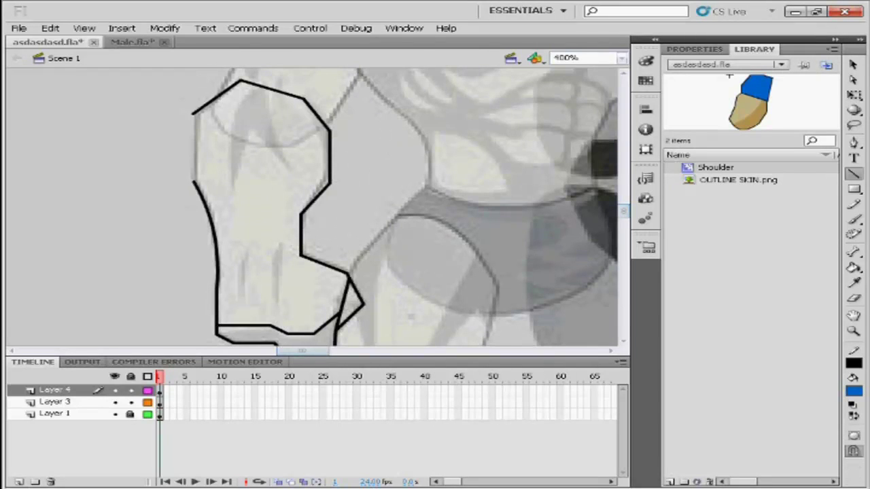
Step: Convert the forearm outline into a movie clip symbol named Arm and open it for editing
{"action": "key", "text": "ctrl+a"}
{"action": "key", "text": "F8"}
{"action": "type", "text": "Arm"}
{"action": "key", "text": "Return"}
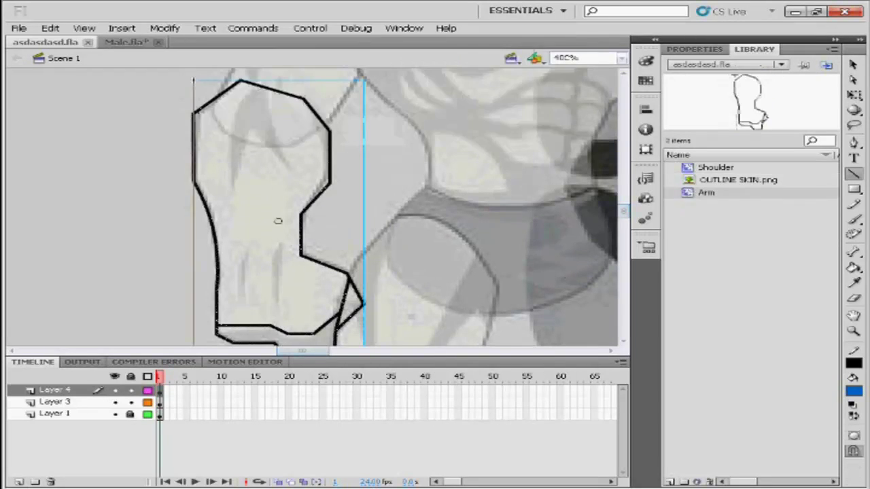
{"action": "key", "text": "ctrl+e"}
Step: Fill the band beneath the fist with blue
{"action": "left_click_drag", "start_coordinate": [311, 207], "coordinate": [355, 278]}
{"action": "left_click", "coordinate": [854, 391]}
{"action": "left_click", "coordinate": [608, 253]}
{"action": "left_click", "coordinate": [853, 267]}
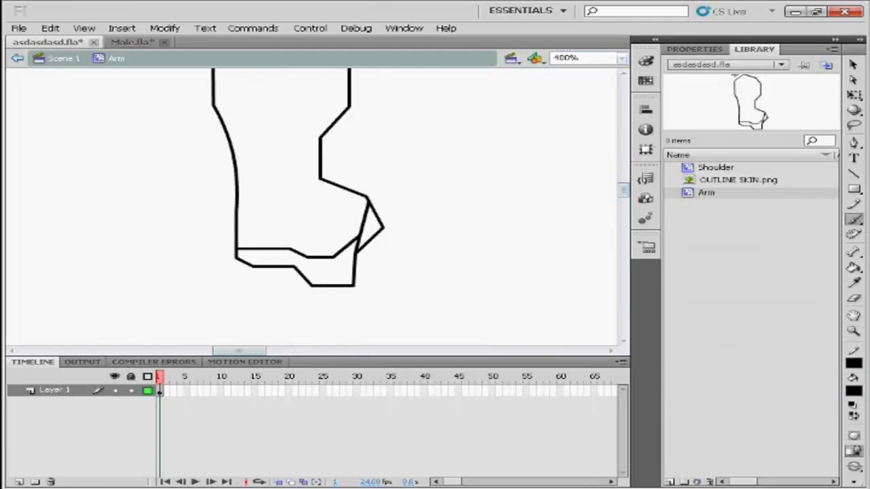
{"action": "left_click", "coordinate": [326, 268]}
{"action": "key", "text": "ctrl+z"}
{"action": "left_click", "coordinate": [853, 391]}
{"action": "left_click", "coordinate": [657, 299]}
{"action": "left_click", "coordinate": [326, 268]}
{"action": "key", "text": "q"}
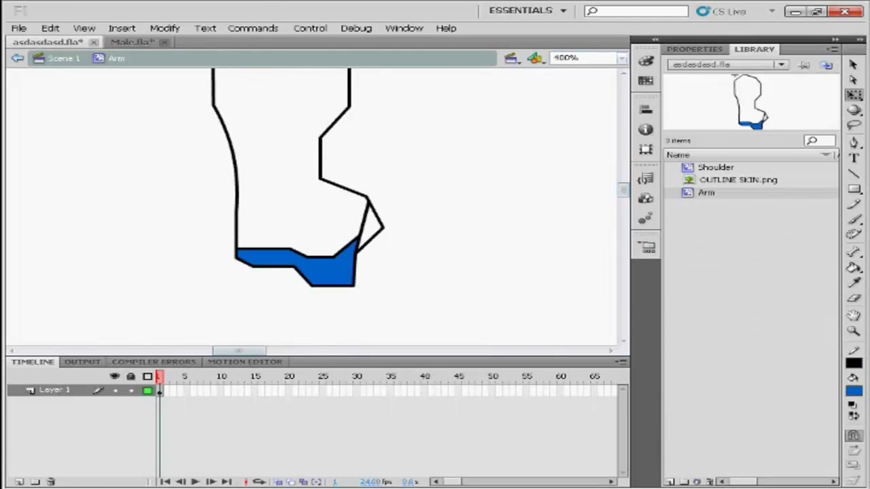
Step: Redraw the dividing line near the knuckle tip and fill the whole band beneath the fist with black
{"action": "key", "text": "ctrl+shift+a"}
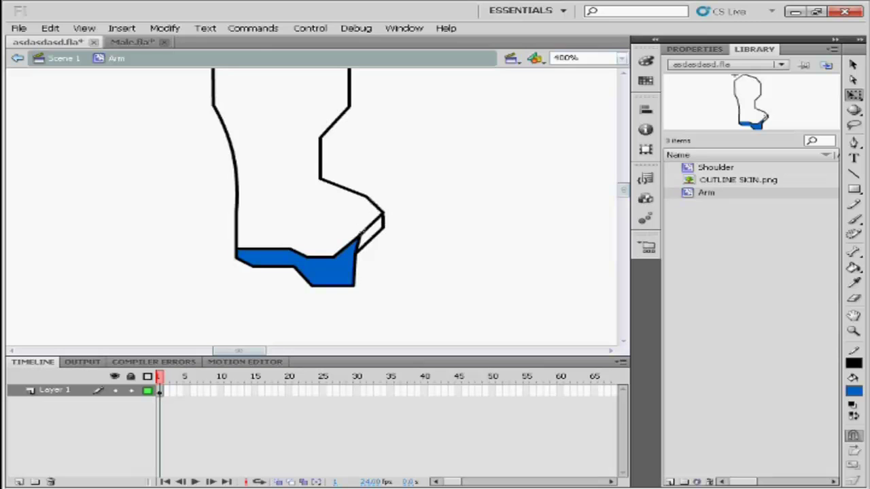
{"action": "key", "text": "n"}
{"action": "left_click_drag", "start_coordinate": [359, 236], "coordinate": [375, 215]}
{"action": "key", "text": "k"}
{"action": "left_click", "coordinate": [367, 228]}
{"action": "key", "text": "q"}
{"action": "left_click", "coordinate": [853, 391]}
{"action": "left_click", "coordinate": [602, 253]}
{"action": "scroll", "coordinate": [312, 204], "scroll_direction": "up", "scroll_amount": 2}
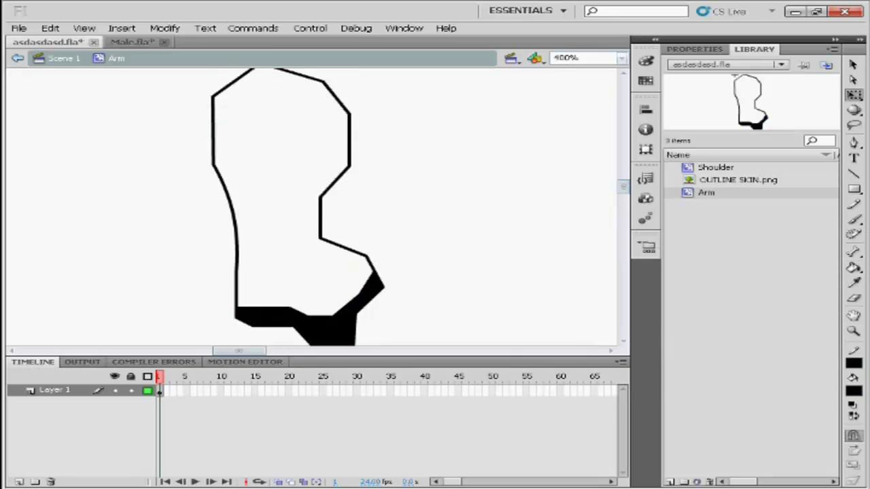
Step: Take the skin colour from the character in Male.fla and fill the Arm with light tan
{"action": "left_click", "coordinate": [132, 41]}
{"action": "left_click", "coordinate": [47, 41]}
{"action": "left_click", "coordinate": [133, 41]}
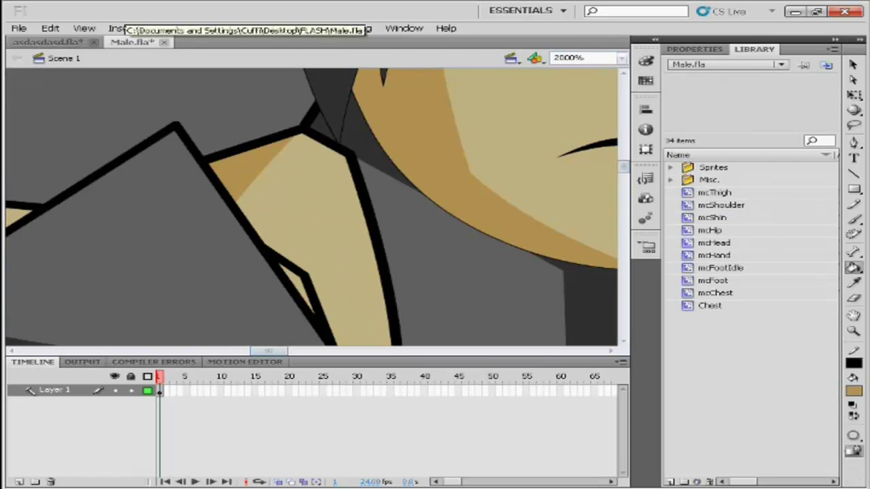
{"action": "left_click", "coordinate": [48, 41]}
Step: Draw two dark tan shading lines at the Arm's outer elbow and outer wrist, and bend them into curves
{"action": "key", "text": "n"}
{"action": "left_click_drag", "start_coordinate": [256, 70], "coordinate": [212, 163]}
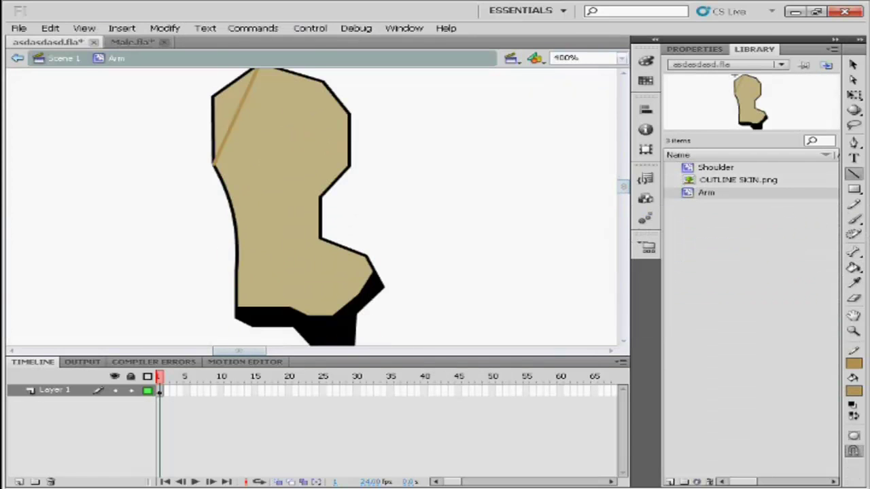
{"action": "left_click_drag", "start_coordinate": [231, 211], "coordinate": [292, 309]}
{"action": "key", "text": "v"}
{"action": "left_click_drag", "start_coordinate": [262, 260], "coordinate": [250, 275]}
{"action": "left_click_drag", "start_coordinate": [234, 116], "coordinate": [224, 110]}
Step: Fill the shaded areas at the Arm's outer wrist and outer elbow with dark tan
{"action": "key", "text": "k"}
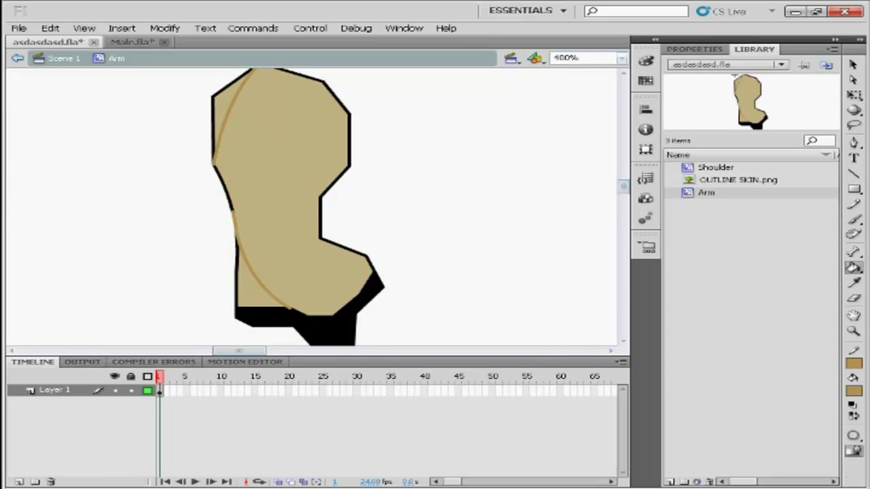
{"action": "left_click", "coordinate": [253, 282]}
{"action": "left_click", "coordinate": [222, 113]}
{"action": "key", "text": "q"}
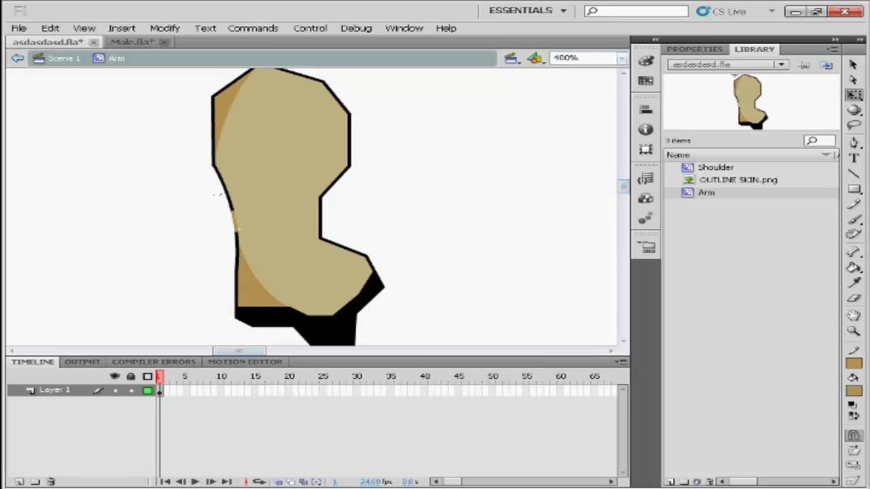
Step: Replace the discoloured section of the Arm's outer contour with a black curved line
{"action": "key", "text": "ctrl+="}
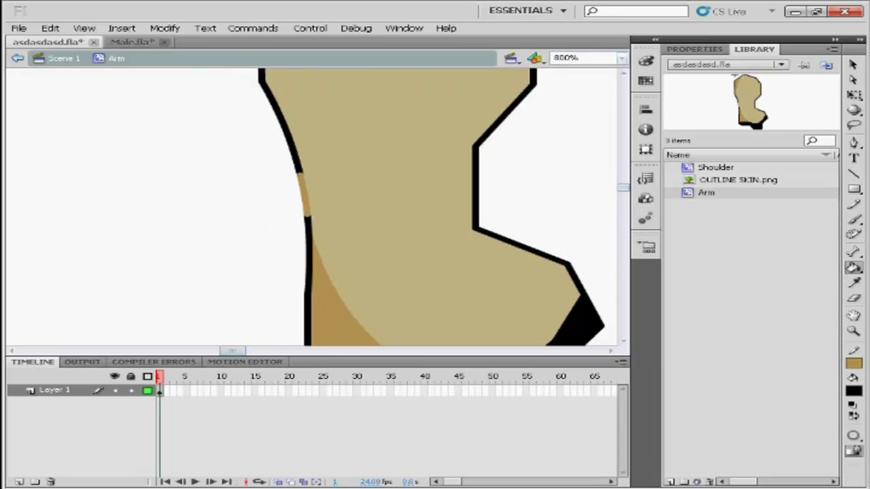
{"action": "left_click", "coordinate": [286, 136]}
{"action": "left_click", "coordinate": [853, 363]}
{"action": "left_click", "coordinate": [613, 231]}
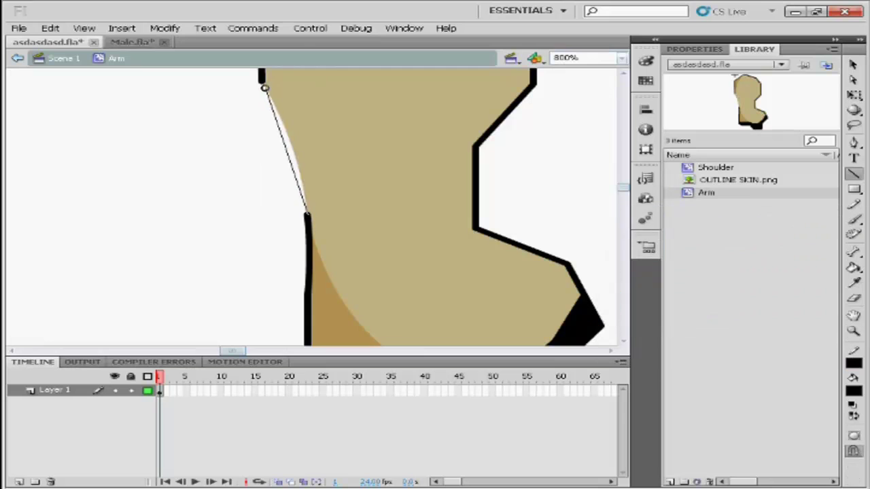
{"action": "key", "text": "z"}
{"action": "key", "text": "q"}
{"action": "key", "text": "ctrl+minus"}
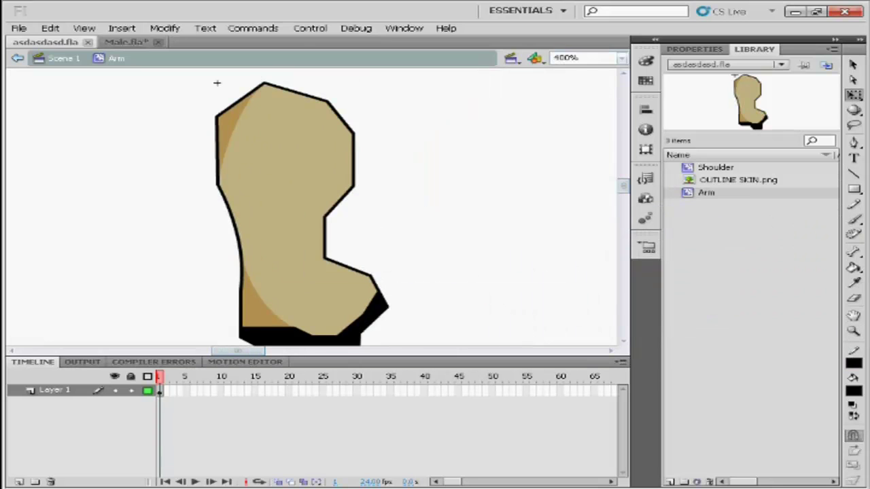
Step: Return to the main scene and move the arm beneath the shoulder piece beside the reference figure
{"action": "double_click", "coordinate": [216, 83]}
{"action": "key", "text": "ctrl+minus"}
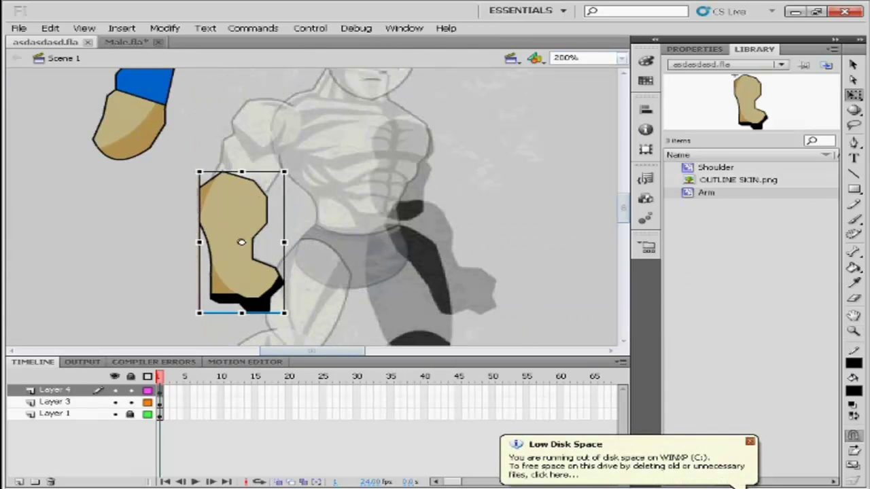
{"action": "left_click_drag", "start_coordinate": [241, 242], "coordinate": [119, 205]}
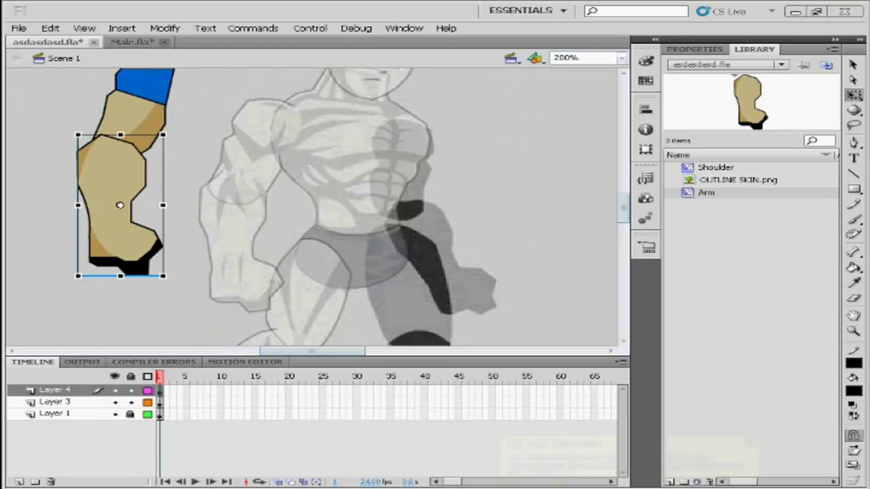
Step: Edit the Shoulder symbol to remove the black outline along the blue sleeve's torso-side edge, then return to the main scene
{"action": "scroll", "coordinate": [347, 208], "scroll_direction": "up", "scroll_amount": 3}
{"action": "left_click", "coordinate": [142, 139]}
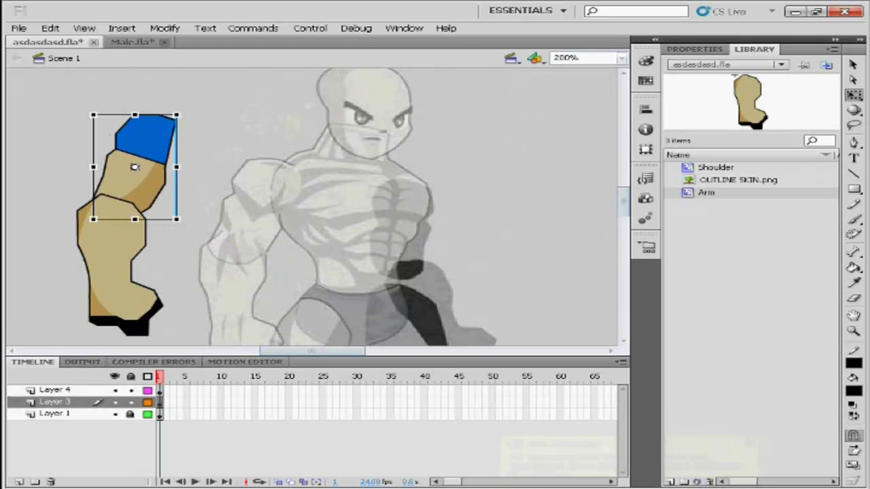
{"action": "double_click", "coordinate": [139, 142]}
{"action": "double_click", "coordinate": [91, 113]}
{"action": "left_click_drag", "start_coordinate": [91, 113], "coordinate": [310, 252]}
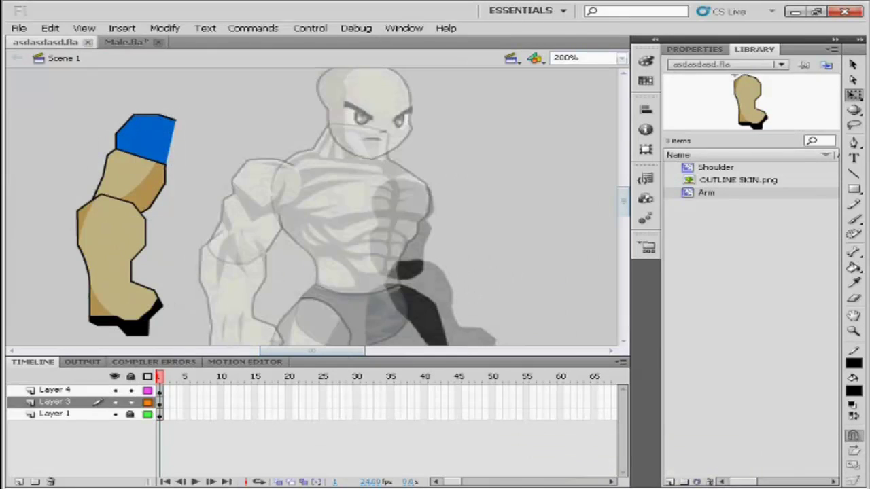
Step: Add a new layer and trace the lower and inner edges of the reference figure's front thigh with black lines
{"action": "scroll", "coordinate": [312, 208], "scroll_direction": "down", "scroll_amount": 3}
{"action": "left_click", "coordinate": [19, 482]}
{"action": "scroll", "coordinate": [312, 208], "scroll_direction": "down", "scroll_amount": 3}
{"action": "key", "text": "b"}
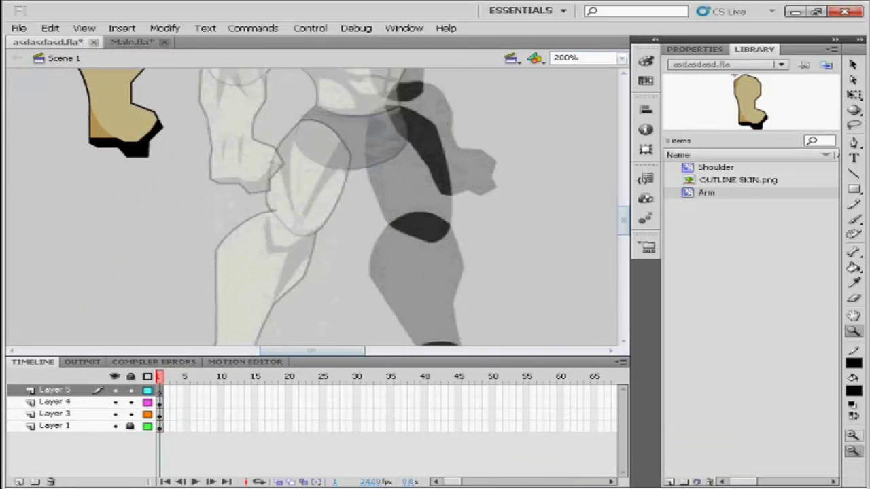
{"action": "key", "text": "ctrl+equal"}
{"action": "key", "text": "n"}
{"action": "mouse_move", "coordinate": [219, 274]}
{"action": "left_mouse_down"}
{"action": "mouse_move", "coordinate": [276, 276]}
{"action": "mouse_move", "coordinate": [231, 285]}
{"action": "left_mouse_up"}
{"action": "left_click_drag", "start_coordinate": [357, 148], "coordinate": [357, 148]}
{"action": "scroll", "coordinate": [358, 148], "scroll_direction": "up", "scroll_amount": 3}
Step: Close the thigh outline along its upper and outer edges with lines bent to follow the reference
{"action": "left_click_drag", "start_coordinate": [346, 243], "coordinate": [252, 175]}
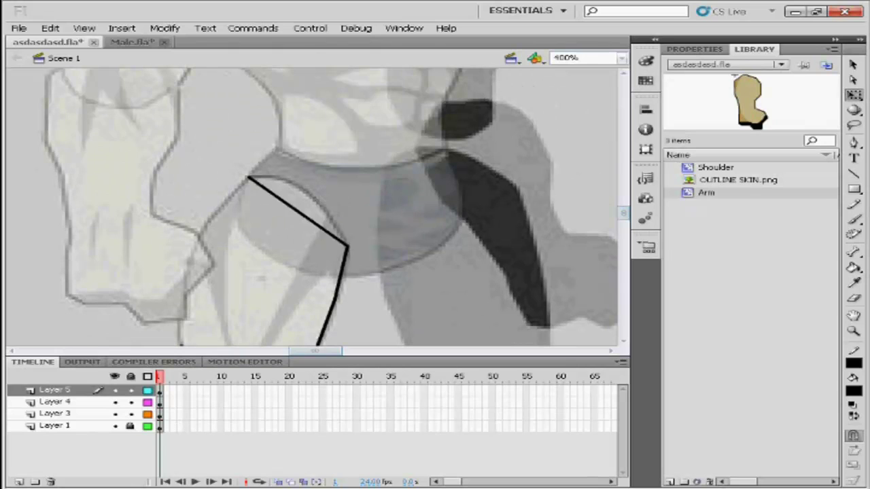
{"action": "key", "text": "v"}
{"action": "left_click_drag", "start_coordinate": [299, 208], "coordinate": [323, 197]}
{"action": "key", "text": "n"}
{"action": "scroll", "coordinate": [323, 197], "scroll_direction": "down", "scroll_amount": 1}
{"action": "left_click_drag", "start_coordinate": [249, 119], "coordinate": [249, 118]}
{"action": "key", "text": "v"}
{"action": "left_click_drag", "start_coordinate": [216, 183], "coordinate": [197, 183]}
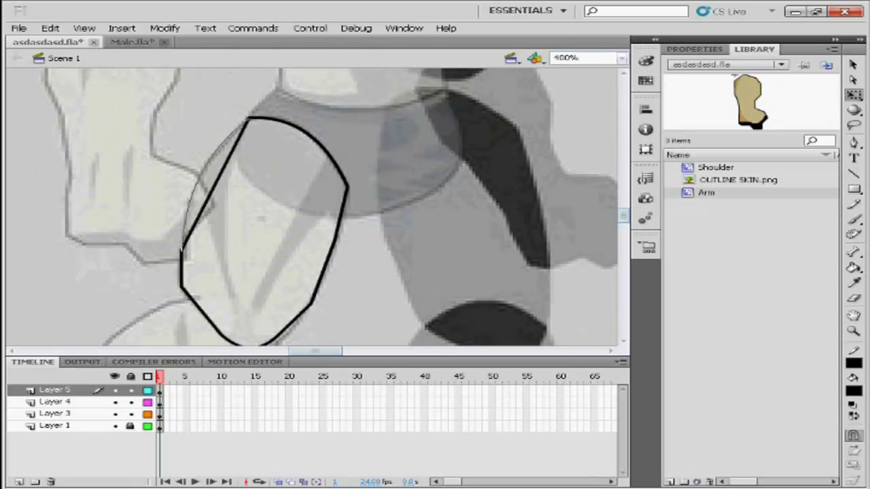
Step: Convert the thigh outline into a movie clip symbol named Thigh and open it for editing
{"action": "double_click", "coordinate": [199, 182]}
{"action": "key", "text": "q"}
{"action": "key", "text": "F8"}
{"action": "type", "text": "Thigh"}
{"action": "key", "text": "Return"}
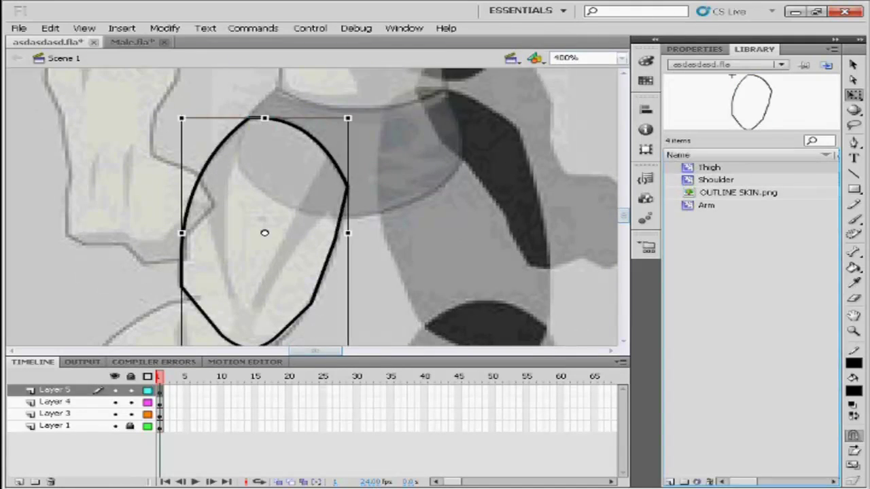
{"action": "double_click", "coordinate": [265, 232]}
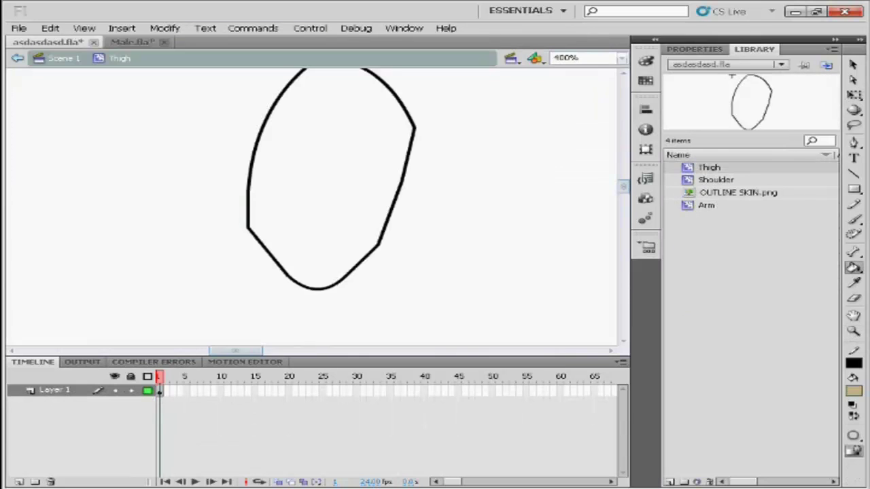
{"action": "key", "text": "n"}
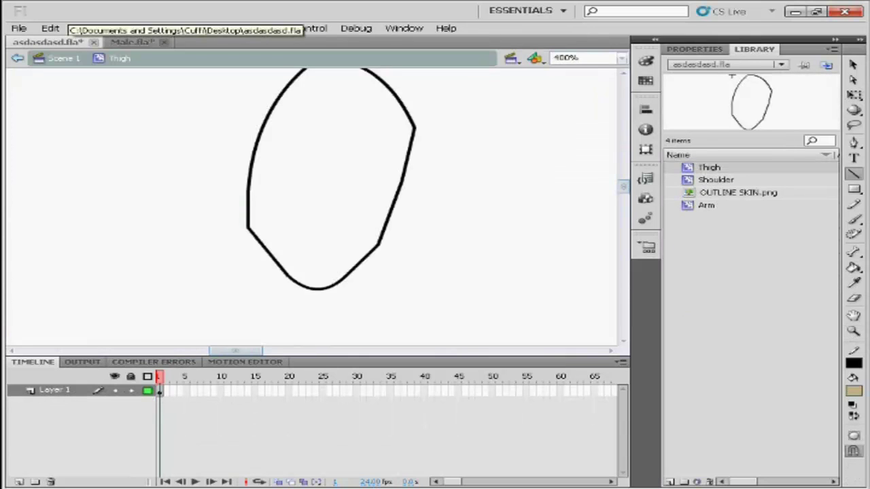
Step: Divide off the knee with a black line across the lower thigh, fill it tan, and add a curved brown shadow at its outer corner
{"action": "left_click_drag", "start_coordinate": [248, 228], "coordinate": [381, 247]}
{"action": "key", "text": "k"}
{"action": "left_click", "coordinate": [313, 269]}
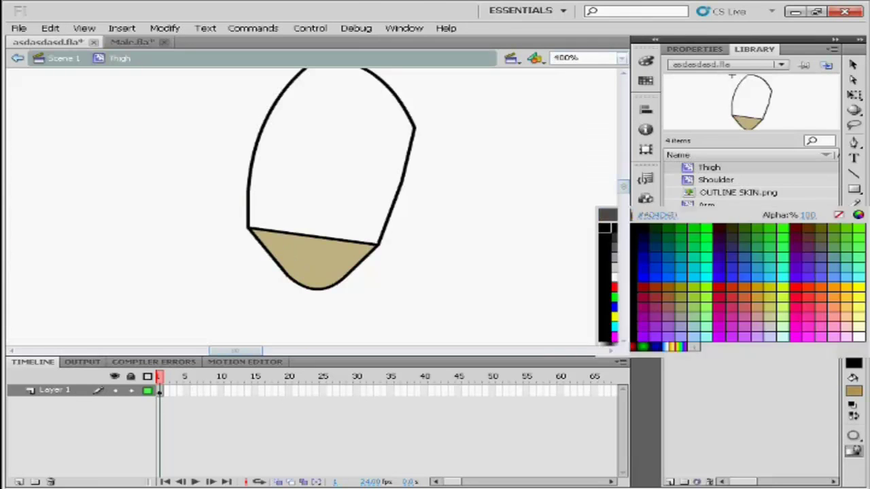
{"action": "key", "text": "n"}
{"action": "left_click_drag", "start_coordinate": [280, 267], "coordinate": [303, 236]}
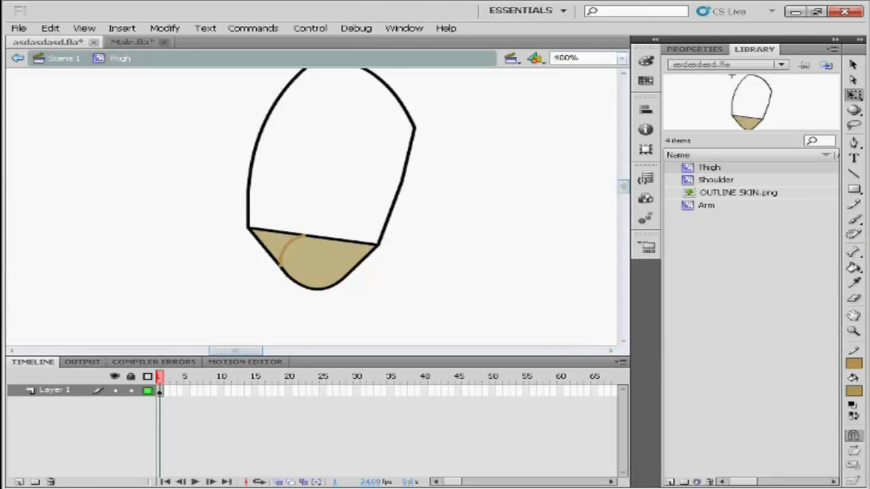
Step: Fill the upper part of the thigh with grey and return to the main scene
{"action": "scroll", "coordinate": [248, 120], "scroll_direction": "up", "scroll_amount": 3}
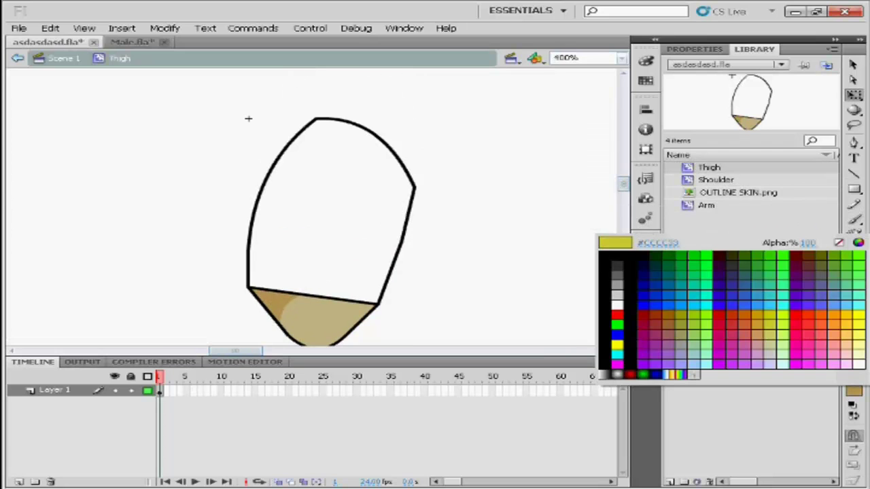
{"action": "left_click", "coordinate": [248, 119]}
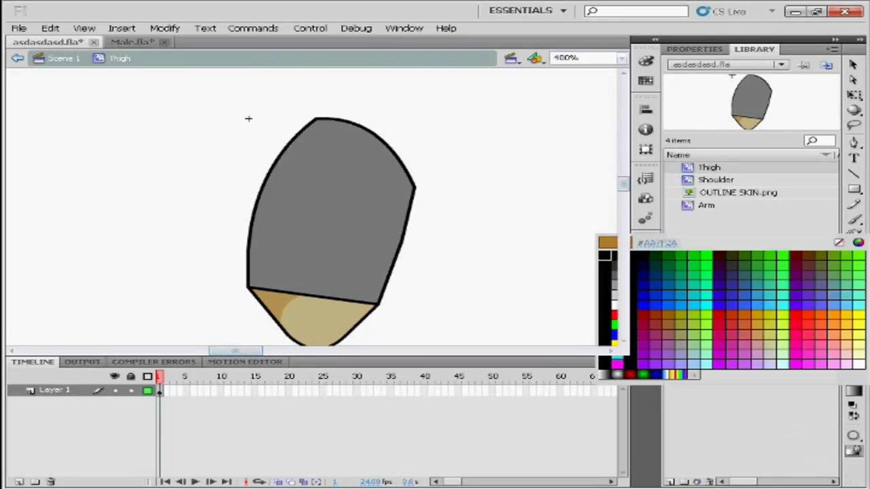
{"action": "left_click", "coordinate": [248, 119]}
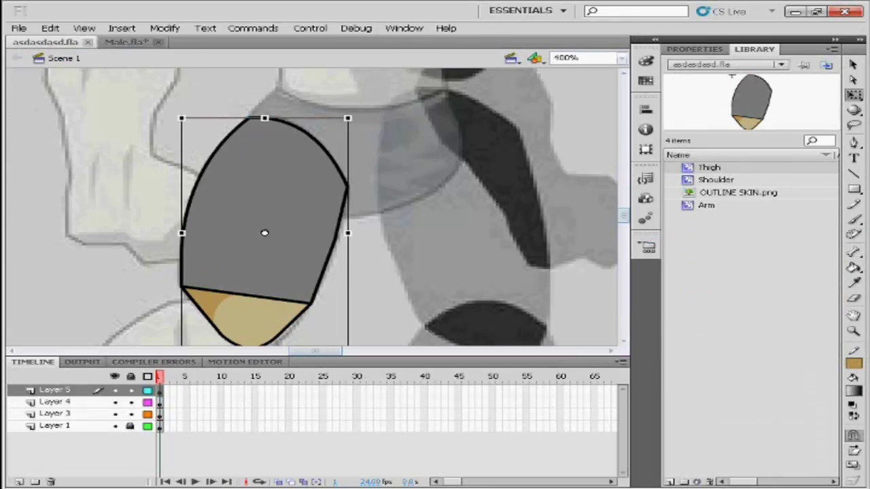
Step: Add a new layer and trace the outer, upper and knee-side edges of the reference figure's front shin with black lines
{"action": "scroll", "coordinate": [313, 204], "scroll_direction": "down", "scroll_amount": 5}
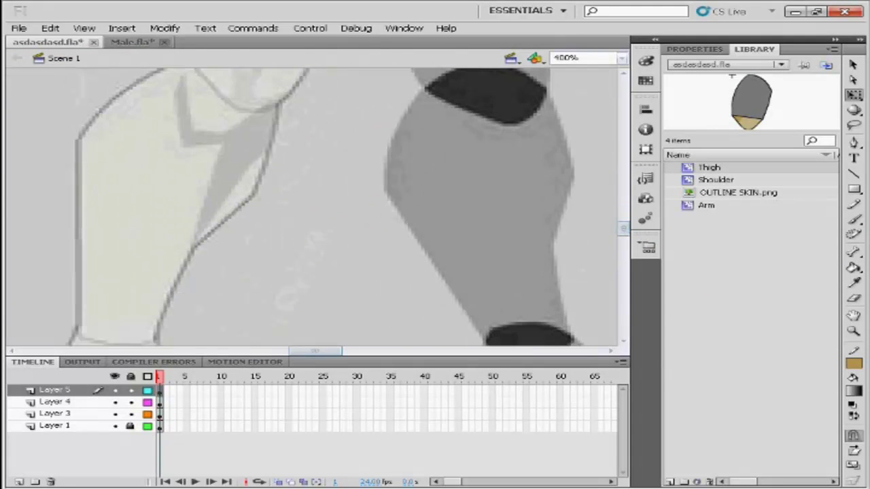
{"action": "left_click", "coordinate": [853, 362]}
{"action": "left_click", "coordinate": [608, 235]}
{"action": "scroll", "coordinate": [313, 204], "scroll_direction": "up", "scroll_amount": 2}
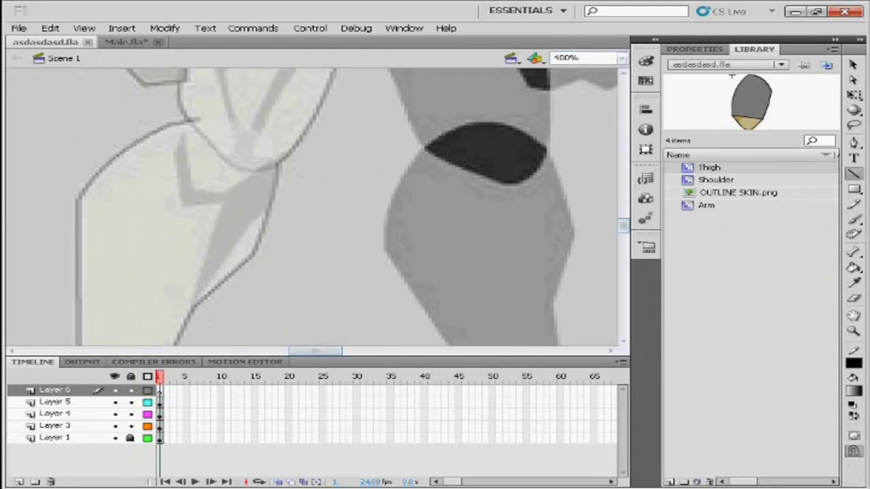
{"action": "mouse_move", "coordinate": [75, 196]}
{"action": "left_mouse_down"}
{"action": "mouse_move", "coordinate": [200, 122]}
{"action": "mouse_move", "coordinate": [271, 193]}
{"action": "left_mouse_up"}
{"action": "key", "text": "n"}
{"action": "scroll", "coordinate": [271, 192], "scroll_direction": "down", "scroll_amount": 3}
{"action": "left_click_drag", "start_coordinate": [271, 136], "coordinate": [192, 187]}
Step: Continue the shin outline down the inner calf to the ankle and close it with a line bent along the ankle curve
{"action": "scroll", "coordinate": [257, 194], "scroll_direction": "down", "scroll_amount": 3}
{"action": "scroll", "coordinate": [193, 187], "scroll_direction": "down", "scroll_amount": 3}
{"action": "left_click_drag", "start_coordinate": [257, 70], "coordinate": [192, 125]}
{"action": "scroll", "coordinate": [192, 125], "scroll_direction": "down", "scroll_amount": 3}
{"action": "scroll", "coordinate": [192, 125], "scroll_direction": "up", "scroll_amount": 3}
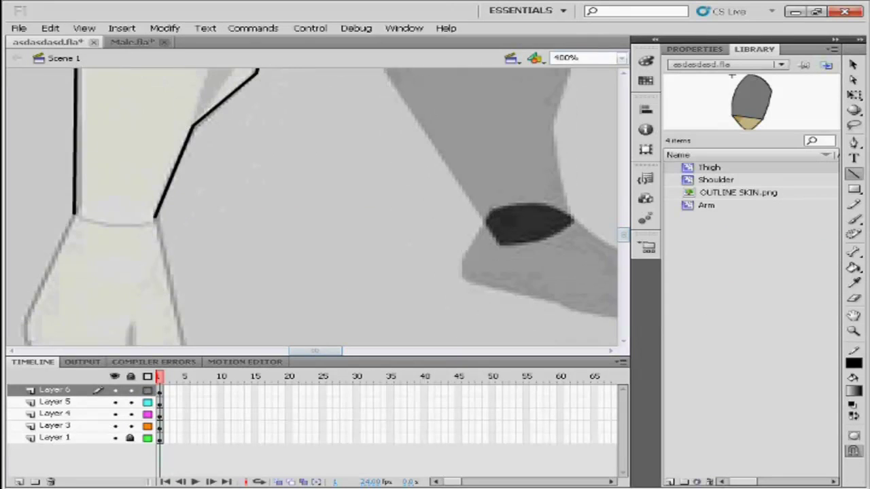
{"action": "key", "text": "v"}
{"action": "mouse_move", "coordinate": [75, 218]}
{"action": "left_mouse_down"}
{"action": "mouse_move", "coordinate": [155, 217]}
{"action": "mouse_move", "coordinate": [116, 226]}
{"action": "left_mouse_up"}
Step: Convert the shin outline into a movie clip symbol named Shin
{"action": "key", "text": "q"}
{"action": "key", "text": "F8"}
{"action": "type", "text": "Shin"}
{"action": "key", "text": "Return"}
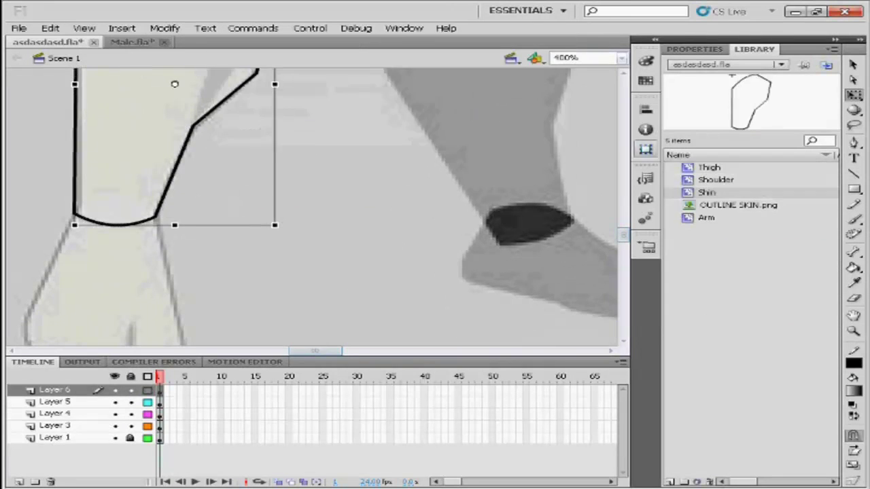
Step: Open the Shin symbol for editing and fill its outline with the tan skin colour
{"action": "key", "text": "ctrl+e"}
{"action": "key", "text": "ctrl+equal"}
{"action": "key", "text": "ctrl+equal"}
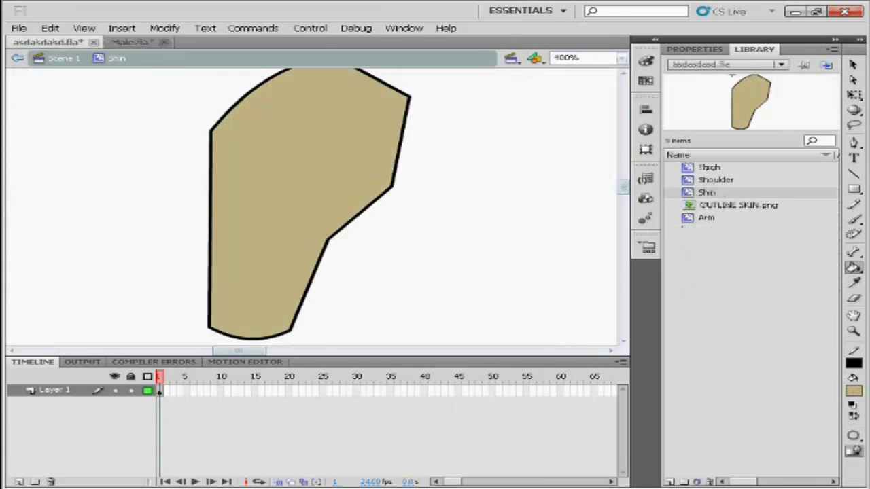
{"action": "scroll", "coordinate": [208, 116], "scroll_direction": "down", "scroll_amount": 2}
{"action": "scroll", "coordinate": [311, 208], "scroll_direction": "up", "scroll_amount": 2}
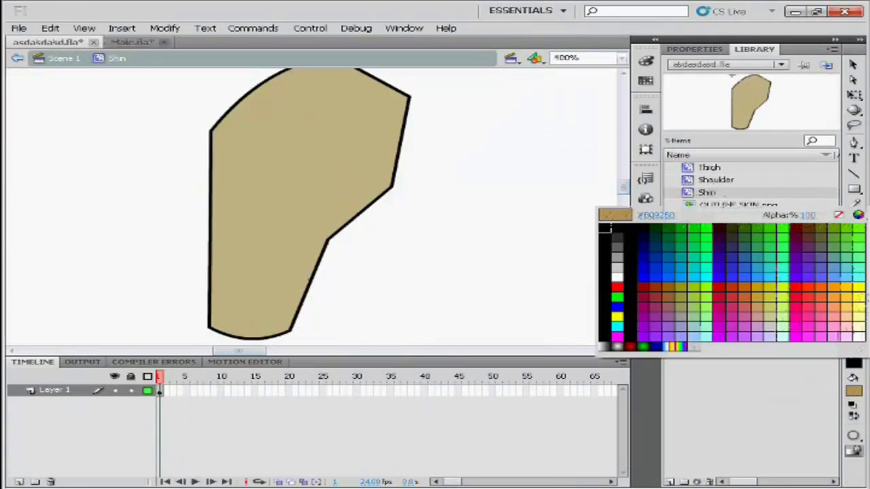
Step: Shade the shin's upper outer side brown along a curved edge, remove the sloping top outline segment beside it, and return to the main scene
{"action": "left_click", "coordinate": [603, 229]}
{"action": "left_click_drag", "start_coordinate": [210, 246], "coordinate": [356, 77]}
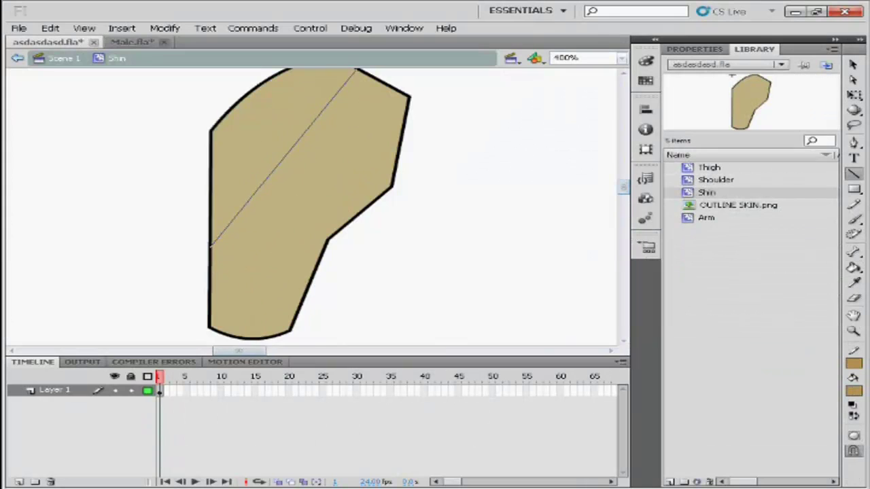
{"action": "scroll", "coordinate": [210, 113], "scroll_direction": "up", "scroll_amount": 2}
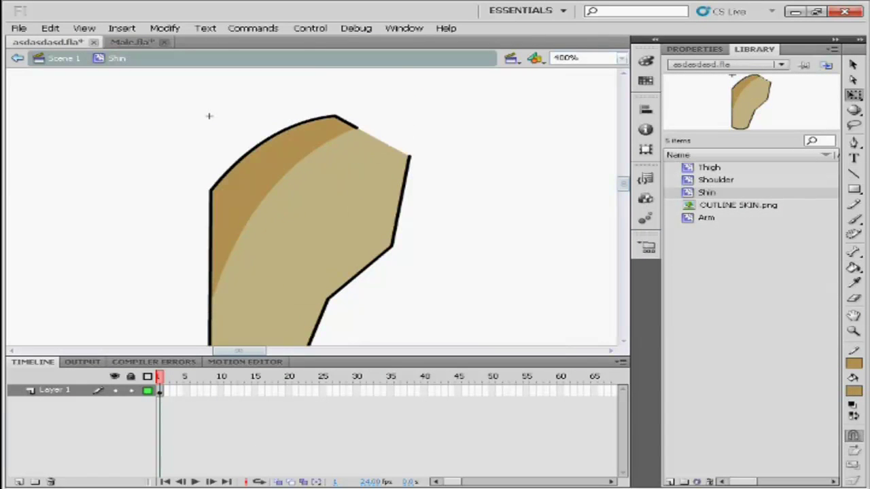
{"action": "scroll", "coordinate": [210, 116], "scroll_direction": "down", "scroll_amount": 3}
{"action": "scroll", "coordinate": [209, 117], "scroll_direction": "up", "scroll_amount": 3}
{"action": "double_click", "coordinate": [204, 112]}
{"action": "key", "text": "ctrl+1"}
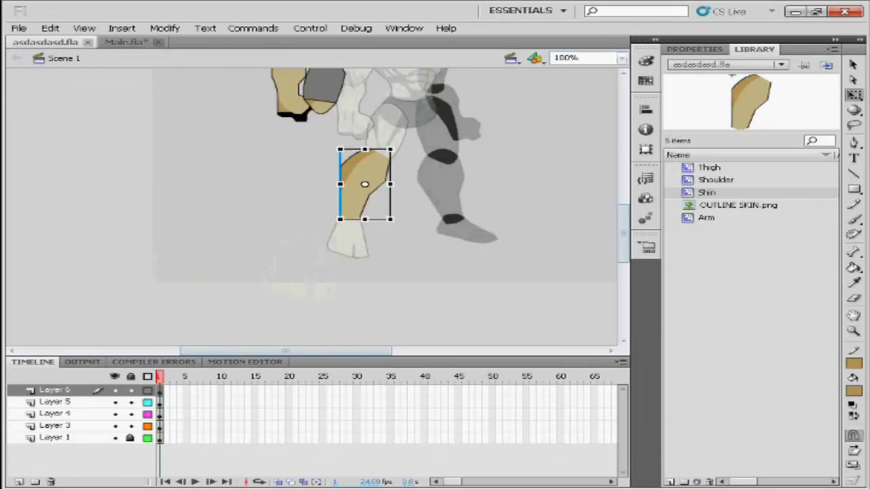
Step: Add a new layer and trace the reference figure's front foot with straight black lines
{"action": "left_click", "coordinate": [54, 401]}
{"action": "key", "text": "ctrl+equal"}
{"action": "key", "text": "ctrl+equal"}
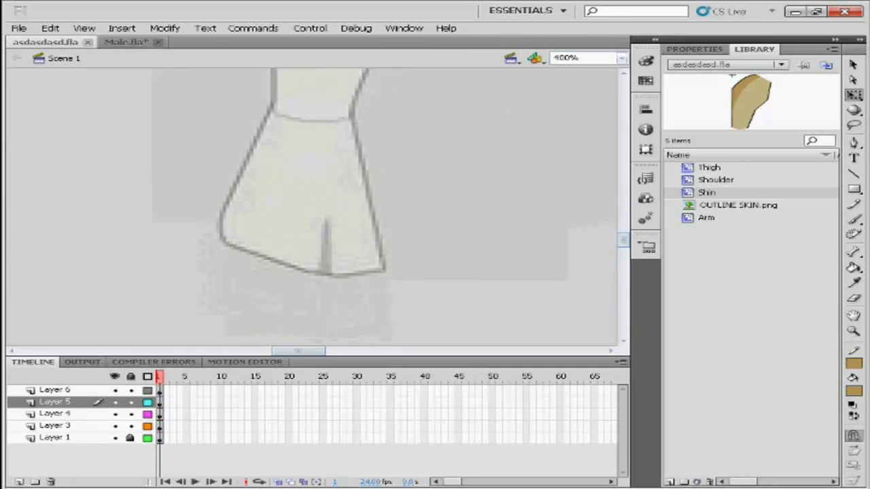
{"action": "left_click", "coordinate": [19, 481]}
{"action": "key", "text": "n"}
{"action": "left_click_drag", "start_coordinate": [219, 216], "coordinate": [220, 241]}
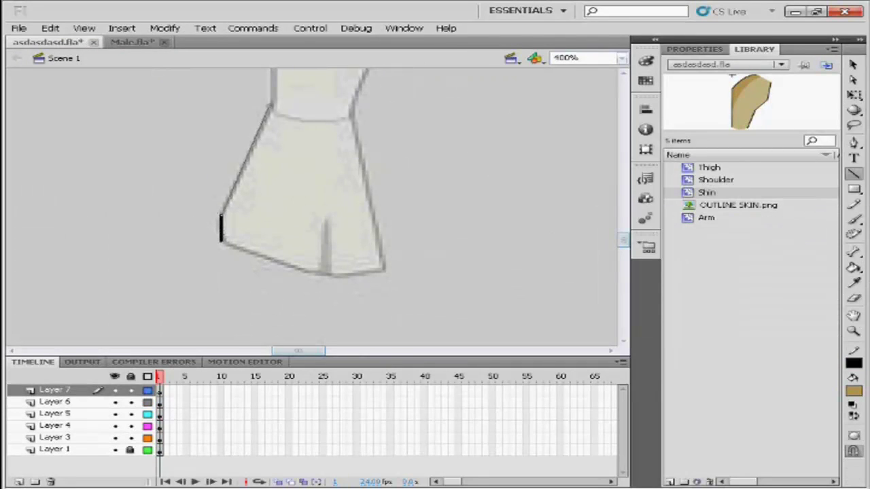
{"action": "left_click_drag", "start_coordinate": [347, 107], "coordinate": [386, 272]}
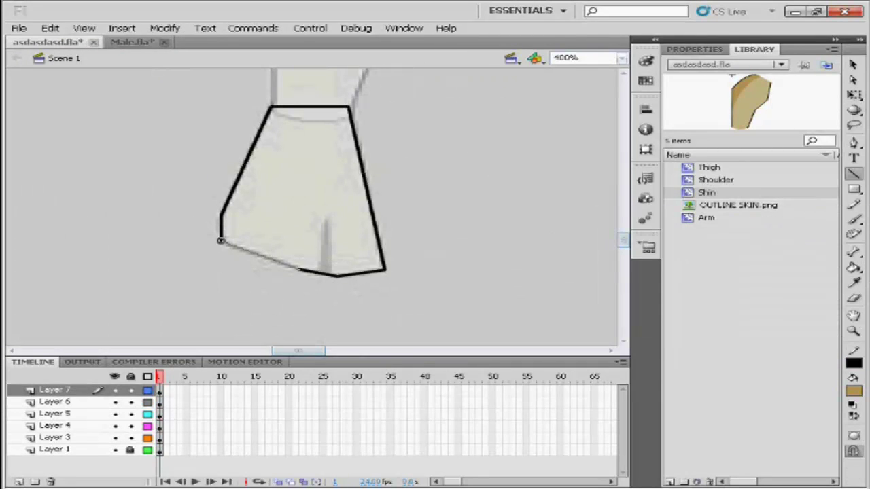
Step: Draw a narrow brown wedge for the toe gap at the foot's lower edge, using the shin's shading colour
{"action": "left_click", "coordinate": [132, 42]}
{"action": "left_click", "coordinate": [46, 41]}
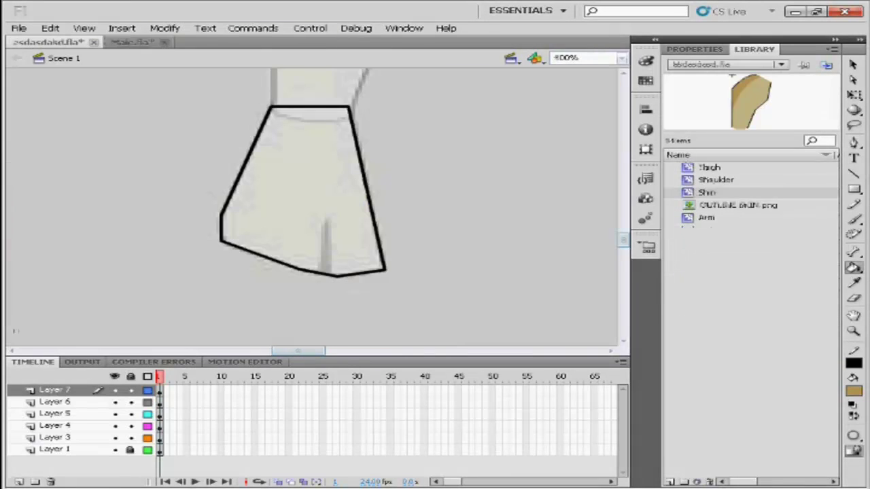
{"action": "left_click", "coordinate": [853, 364]}
{"action": "left_click", "coordinate": [751, 102]}
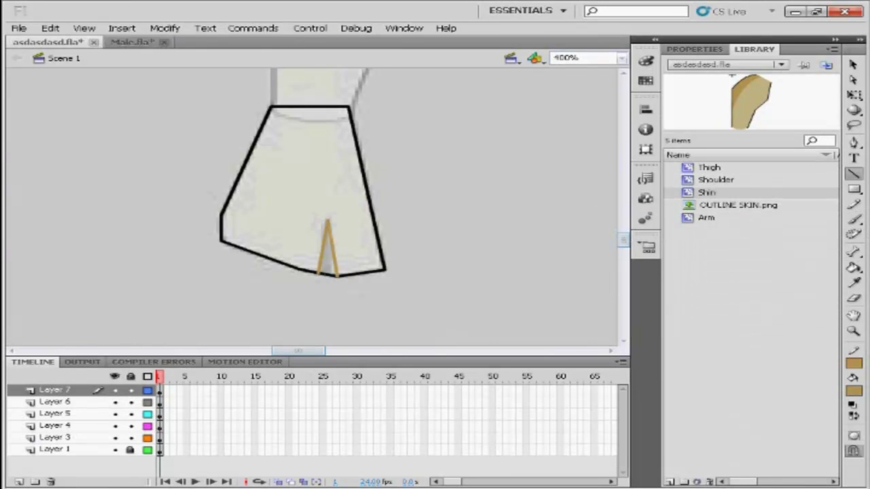
Step: Convert the complete foot drawing into a movie clip symbol named Foot IDLE and open it for editing
{"action": "key", "text": "q"}
{"action": "key", "text": "ctrl+a"}
{"action": "key", "text": "F8"}
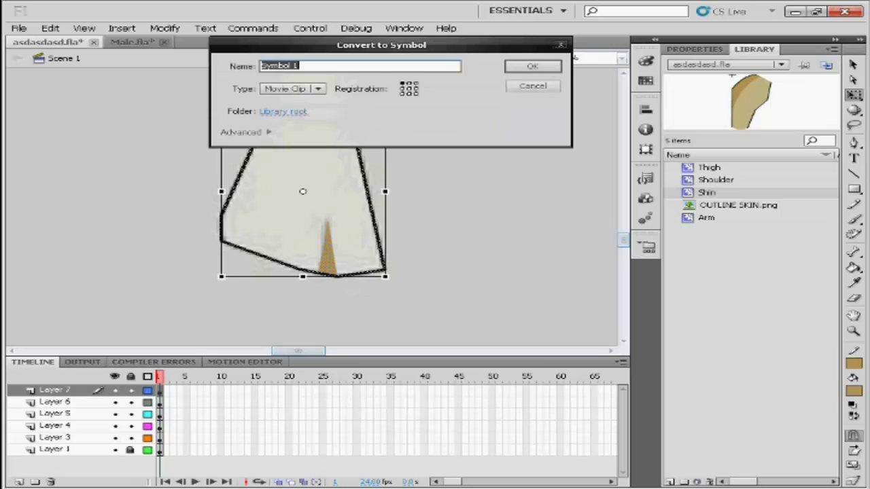
{"action": "type", "text": "Foot IDLE"}
{"action": "key", "text": "BackSpace"}
{"action": "key", "text": "BackSpace"}
{"action": "key", "text": "BackSpace"}
{"action": "key", "text": "BackSpace"}
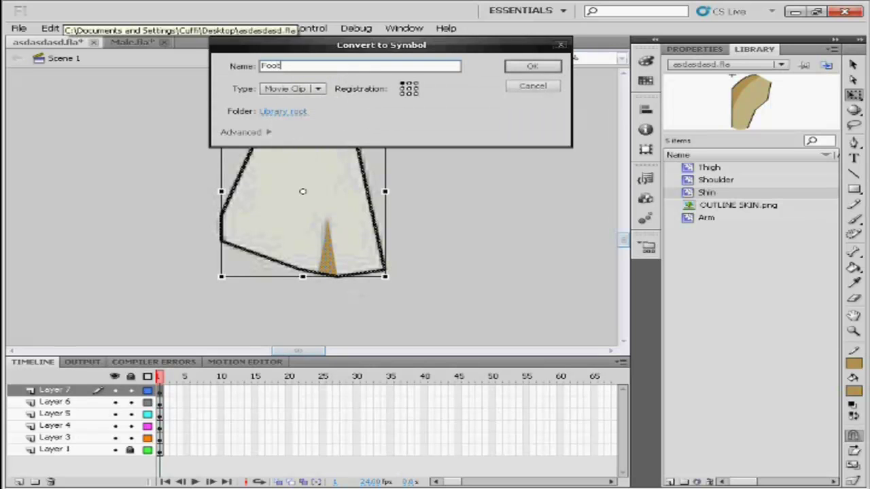
{"action": "type", "text": "Idle"}
{"action": "key", "text": "Return"}
{"action": "key", "text": "ctrl+e"}
Step: Fill the foot around the toe wedge with the tan skin colour
{"action": "left_click", "coordinate": [132, 41]}
{"action": "left_click", "coordinate": [46, 41]}
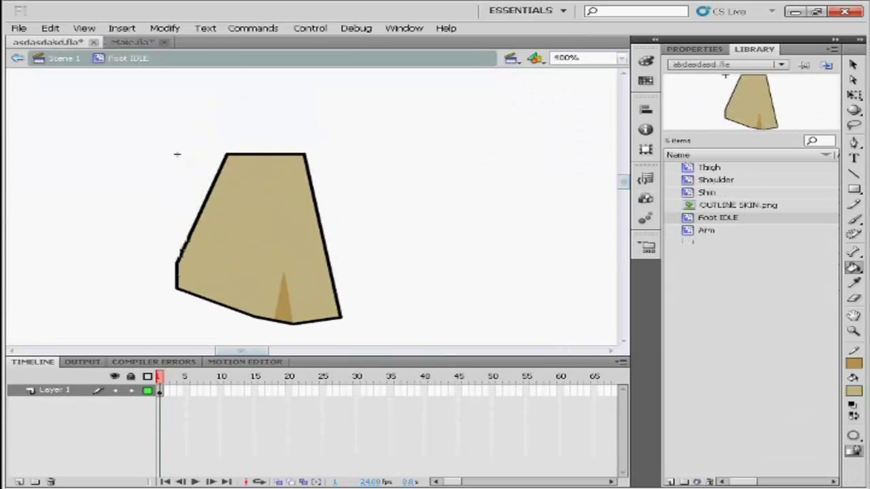
{"action": "key", "text": "q"}
Step: Open Male.fla and copy a white toenail from its mcFootIdle symbol into the Foot IDLE symbol
{"action": "key", "text": "ctrl+o"}
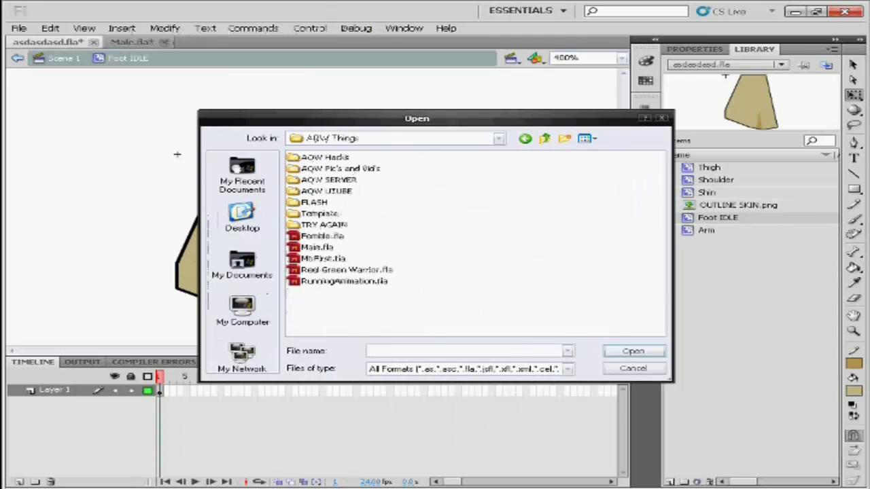
{"action": "double_click", "coordinate": [320, 196]}
{"action": "key", "text": "ctrl+equal"}
{"action": "left_click", "coordinate": [250, 159]}
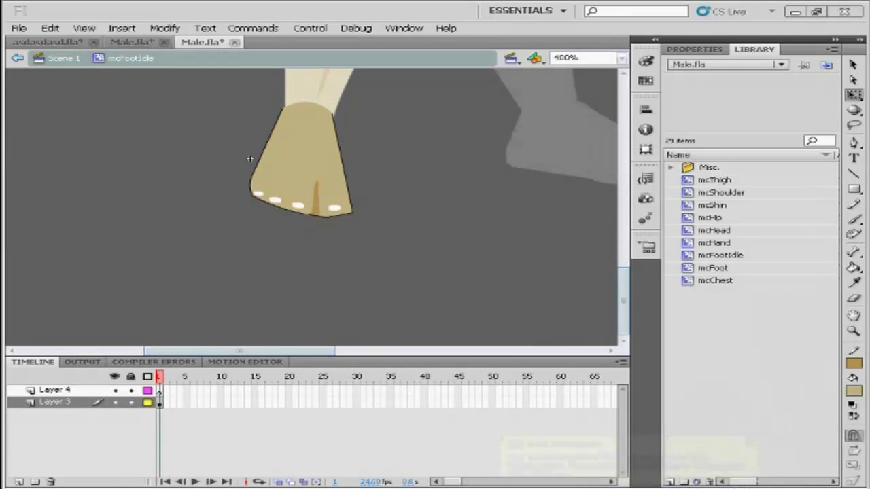
{"action": "key", "text": "ctrl+Tab"}
{"action": "key", "text": "ctrl+v"}
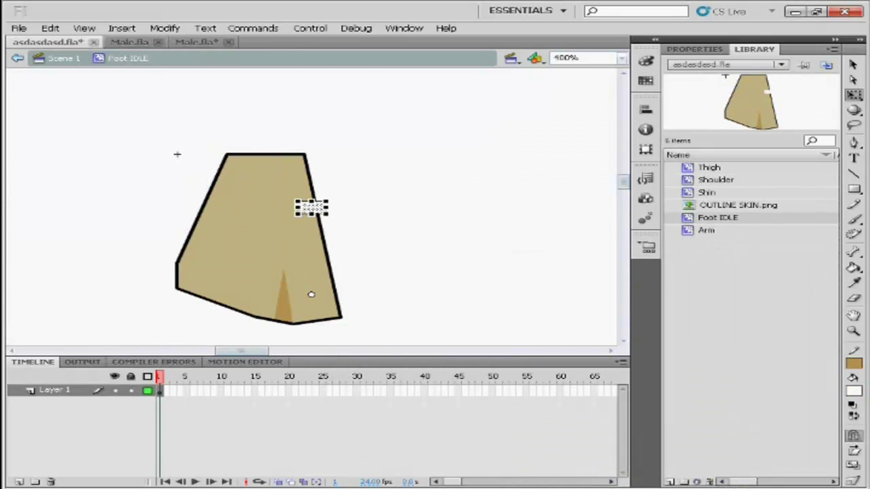
Step: Move the pasted toenail down onto the inner toe and place a second one on the other side of the brown wedge
{"action": "key", "text": "Down"}
{"action": "key", "text": "Down"}
{"action": "key", "text": "Down"}
{"action": "key", "text": "Down"}
{"action": "key", "text": "Down"}
{"action": "key", "text": "Down"}
{"action": "key", "text": "Down"}
{"action": "key", "text": "Down"}
{"action": "key", "text": "Down"}
{"action": "key", "text": "Down"}
{"action": "key", "text": "Down"}
{"action": "key", "text": "Down"}
{"action": "key", "text": "Down"}
{"action": "key", "text": "Down"}
{"action": "key", "text": "Down"}
{"action": "key", "text": "Down"}
{"action": "key", "text": "Down"}
{"action": "key", "text": "Down"}
{"action": "key", "text": "Down"}
{"action": "key", "text": "Down"}
{"action": "left_click_drag", "start_coordinate": [311, 208], "coordinate": [261, 301]}
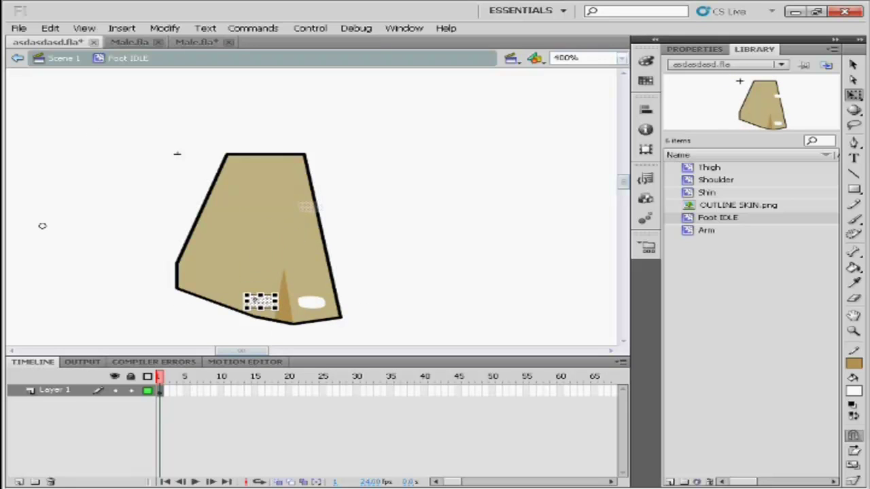
Step: Paste a third white toenail and place it farther out along the foot's lower edge
{"action": "key", "text": "ctrl+a"}
{"action": "key", "text": "ctrl+shift+a"}
{"action": "key", "text": "ctrl+v"}
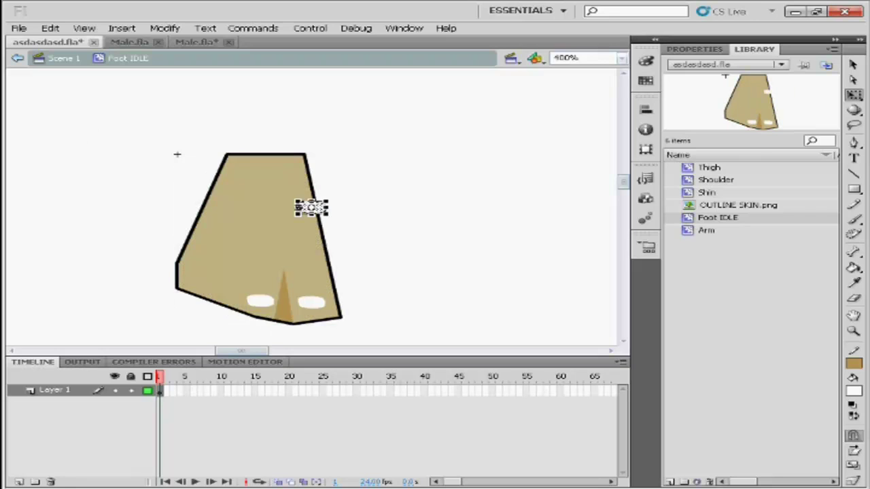
{"action": "left_click_drag", "start_coordinate": [311, 207], "coordinate": [225, 293]}
{"action": "key", "text": "ctrl+shift+a"}
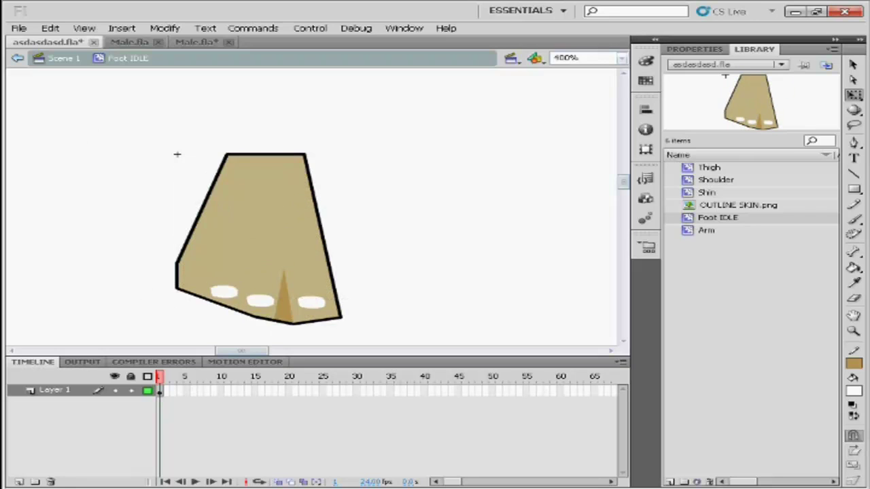
Step: Undo the added toenails, remove the black outline along the foot's top edge, and return to the main scene
{"action": "key", "text": "ctrl+z"}
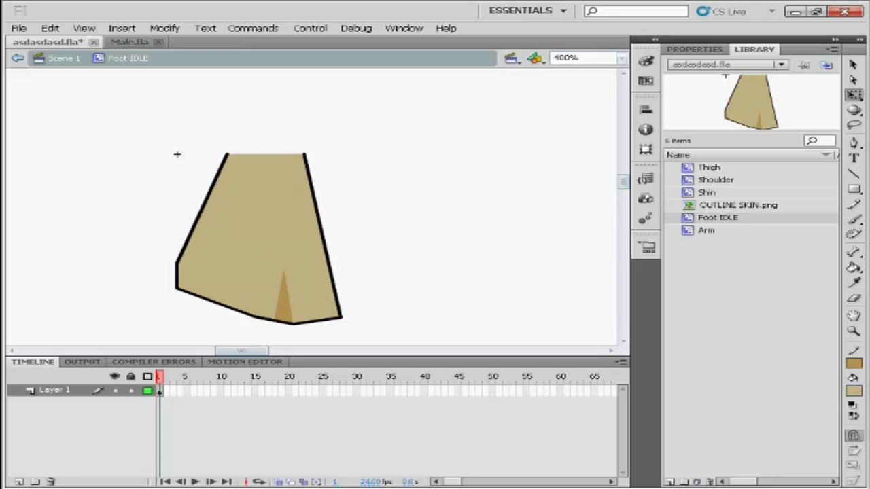
{"action": "key", "text": "ctrl+e"}
Step: Move the Foot IDLE clip off the reference figure to the empty area beside the other finished parts
{"action": "left_click_drag", "start_coordinate": [301, 190], "coordinate": [99, 137]}
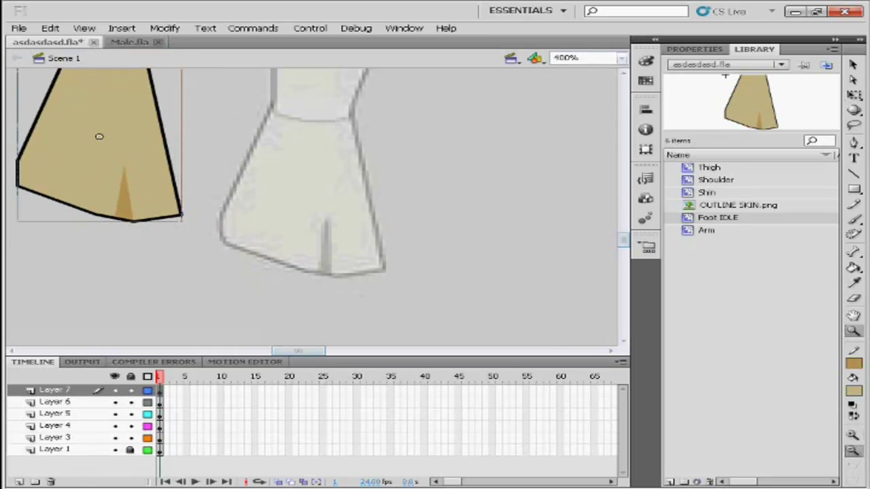
{"action": "key", "text": "ctrl+1"}
{"action": "left_click_drag", "start_coordinate": [301, 185], "coordinate": [98, 170]}
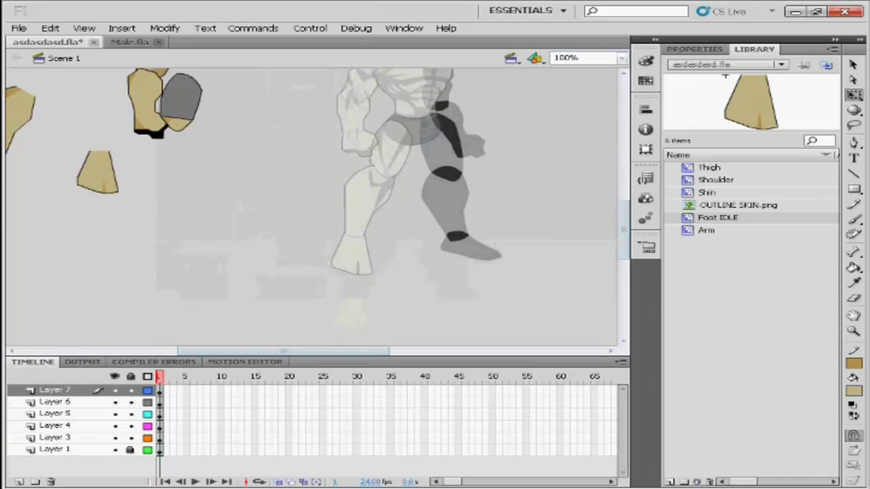
Step: Rename the body part layers Foot IDLE, Shin, Thigh, Hand and Shoulder
{"action": "scroll", "coordinate": [313, 203], "scroll_direction": "right", "scroll_amount": 3}
{"action": "key", "text": "z"}
{"action": "left_click", "coordinate": [367, 170]}
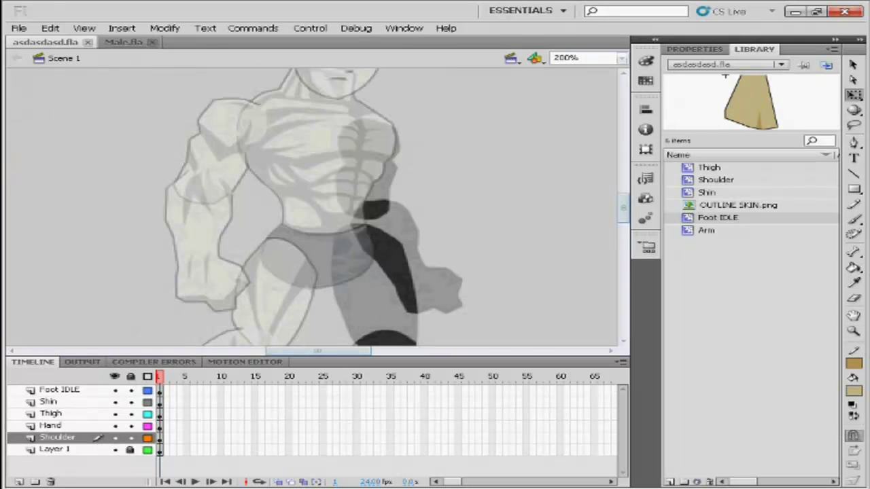
Step: Add a new layer named Hip at the top of the layer stack
{"action": "left_click", "coordinate": [19, 481]}
{"action": "left_click_drag", "start_coordinate": [54, 438], "coordinate": [54, 385]}
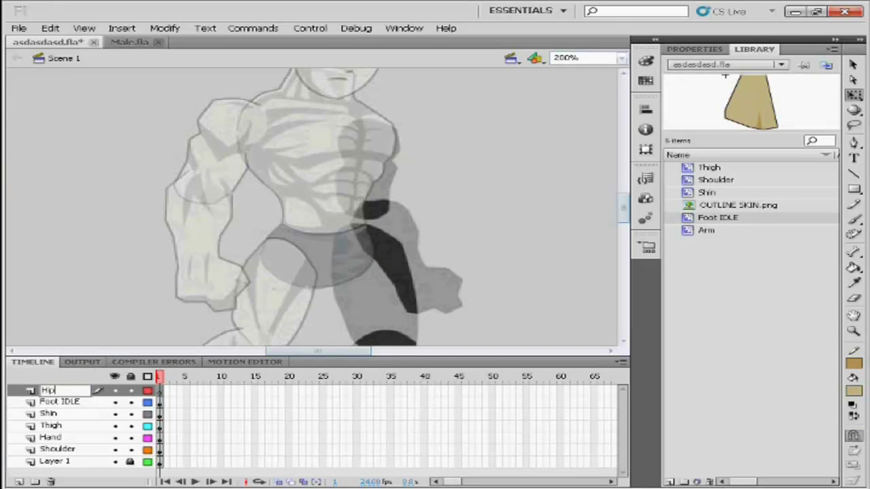
{"action": "key", "text": "Return"}
Step: Trace the waistline across the top of the reference hip on the Hip layer and bend it downward to match
{"action": "key", "text": "z"}
{"action": "left_click", "coordinate": [330, 255]}
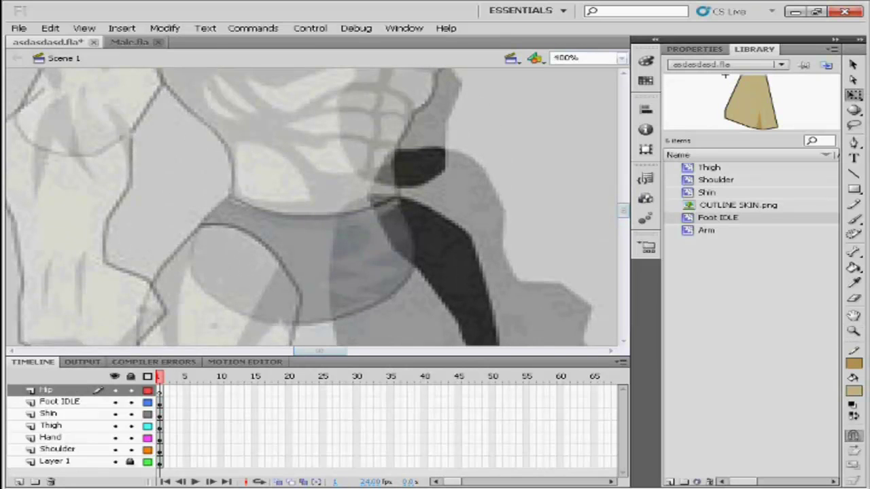
{"action": "key", "text": "n"}
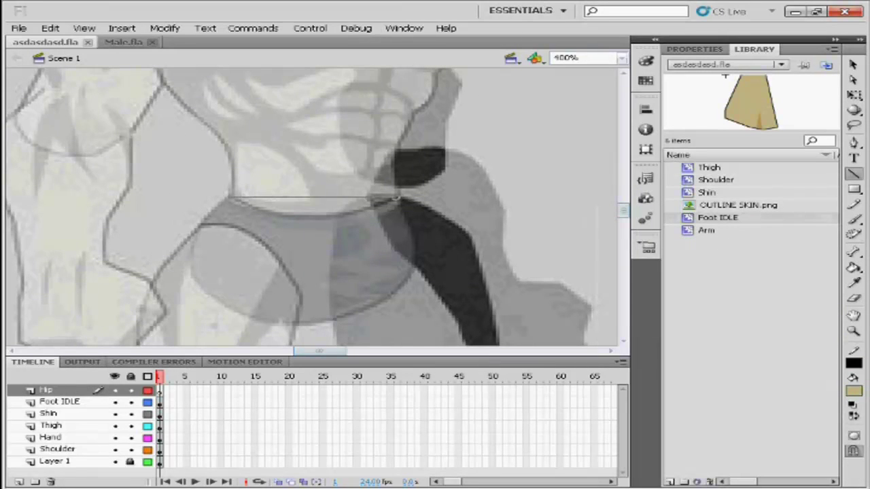
{"action": "left_click_drag", "start_coordinate": [398, 198], "coordinate": [398, 198]}
{"action": "key", "text": "q"}
{"action": "left_click_drag", "start_coordinate": [313, 198], "coordinate": [312, 216]}
Step: Trace the hip's sides and lower edge, curving the lower edge down to the reference and closing the outline
{"action": "key", "text": "n"}
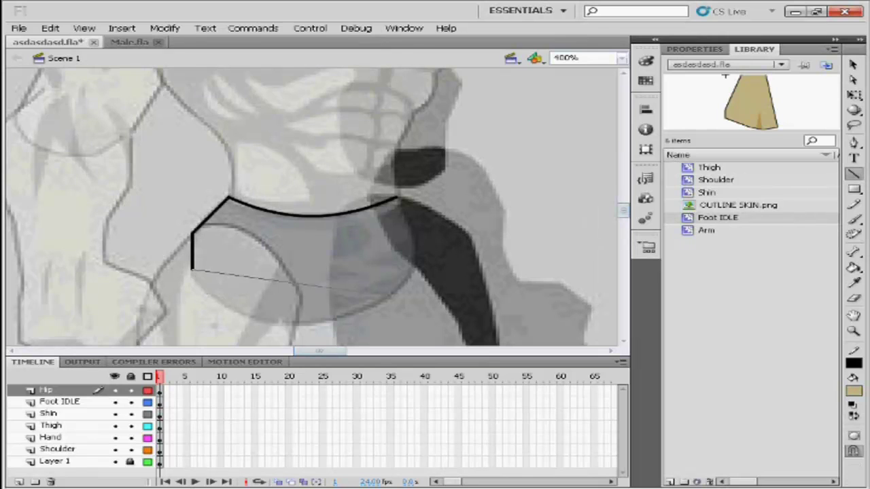
{"action": "left_click_drag", "start_coordinate": [350, 292], "coordinate": [415, 270]}
{"action": "key", "text": "q"}
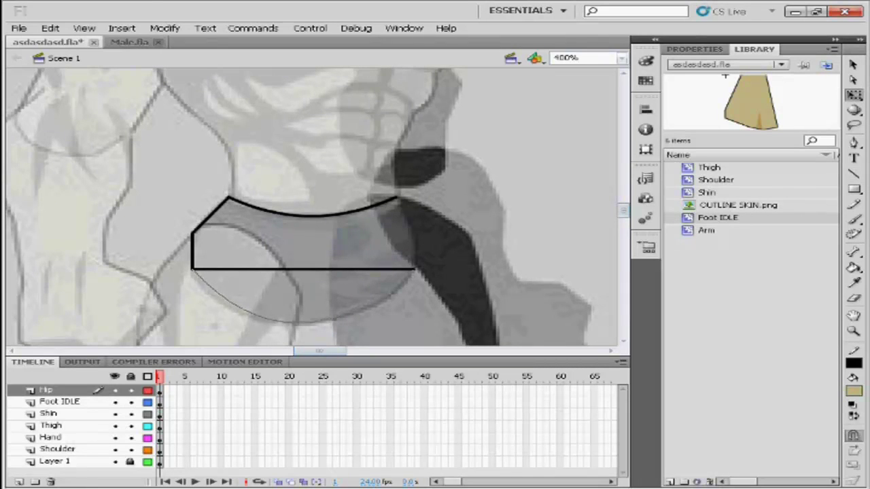
{"action": "left_click_drag", "start_coordinate": [302, 269], "coordinate": [303, 322]}
{"action": "key", "text": "n"}
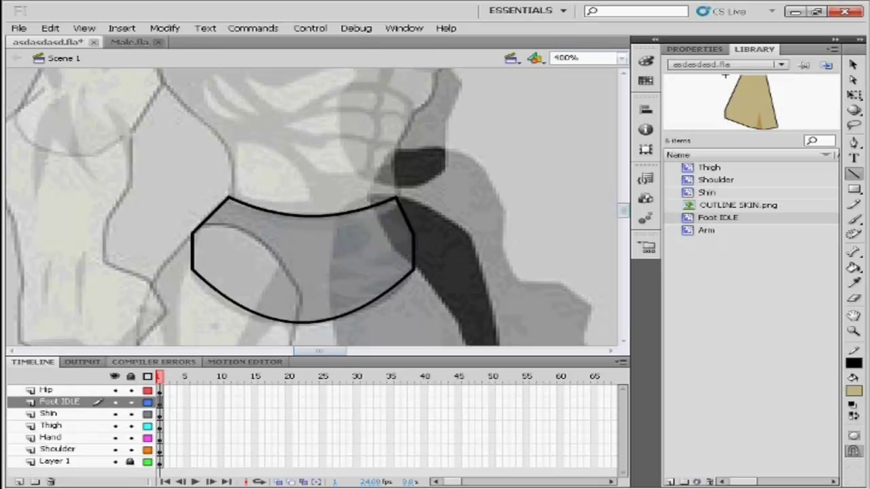
Step: Convert the hip outline into a symbol named Hip and open it for editing
{"action": "left_click", "coordinate": [46, 390]}
{"action": "key", "text": "F8"}
{"action": "key", "text": "Return"}
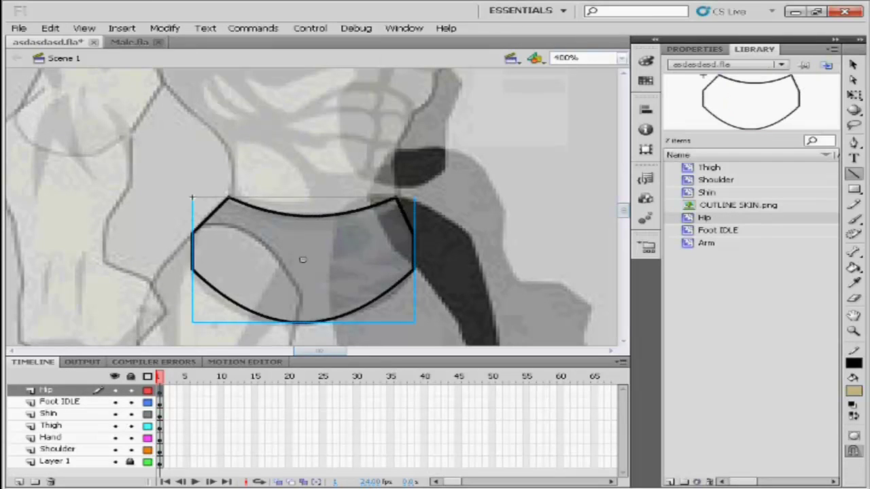
{"action": "double_click", "coordinate": [302, 259]}
{"action": "key", "text": "ctrl+equal"}
{"action": "key", "text": "ctrl+equal"}
Step: Fill the inside of the hip outline with a grey gradient
{"action": "key", "text": "q"}
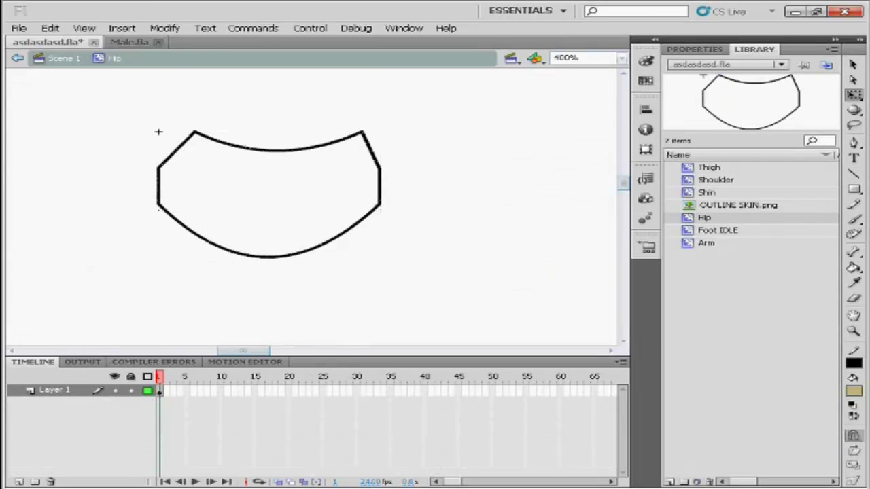
{"action": "key", "text": "ctrl+equal"}
{"action": "scroll", "coordinate": [83, 107], "scroll_direction": "up", "scroll_amount": 3}
{"action": "left_click", "coordinate": [853, 391]}
{"action": "left_click", "coordinate": [607, 272]}
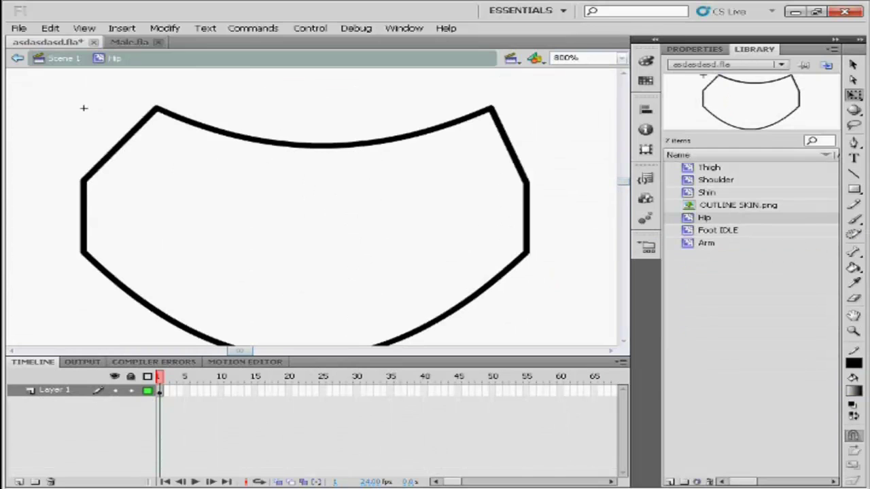
{"action": "key", "text": "k"}
{"action": "left_click", "coordinate": [306, 225]}
{"action": "scroll", "coordinate": [84, 107], "scroll_direction": "down", "scroll_amount": 2}
{"action": "scroll", "coordinate": [83, 107], "scroll_direction": "up", "scroll_amount": 2}
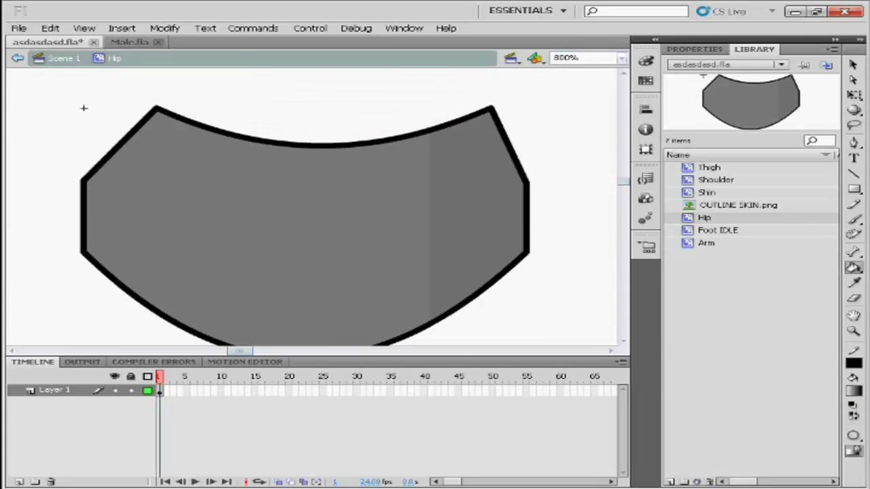
Step: Draw a closed zigzag lightning bolt outline on the left half of the hip shape with straight lines
{"action": "key", "text": "z"}
{"action": "key", "text": "n"}
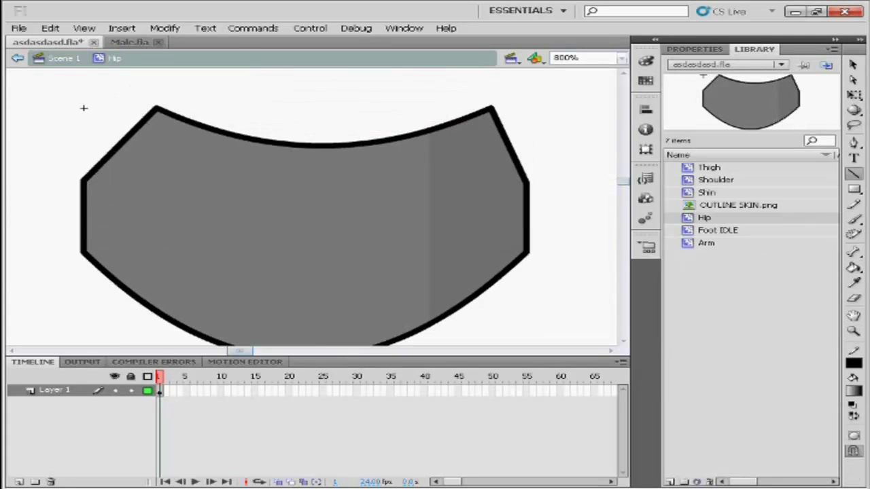
{"action": "left_click_drag", "start_coordinate": [154, 209], "coordinate": [277, 209]}
{"action": "left_click_drag", "start_coordinate": [205, 256], "coordinate": [326, 262]}
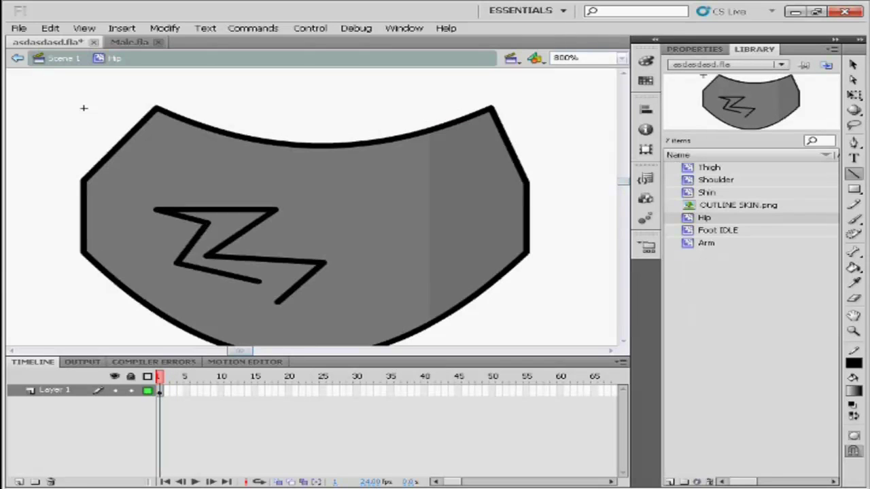
{"action": "left_click_drag", "start_coordinate": [260, 281], "coordinate": [224, 321]}
{"action": "left_click_drag", "start_coordinate": [224, 321], "coordinate": [354, 321]}
Step: Fill the lightning bolt on the hip with solid black
{"action": "key", "text": "k"}
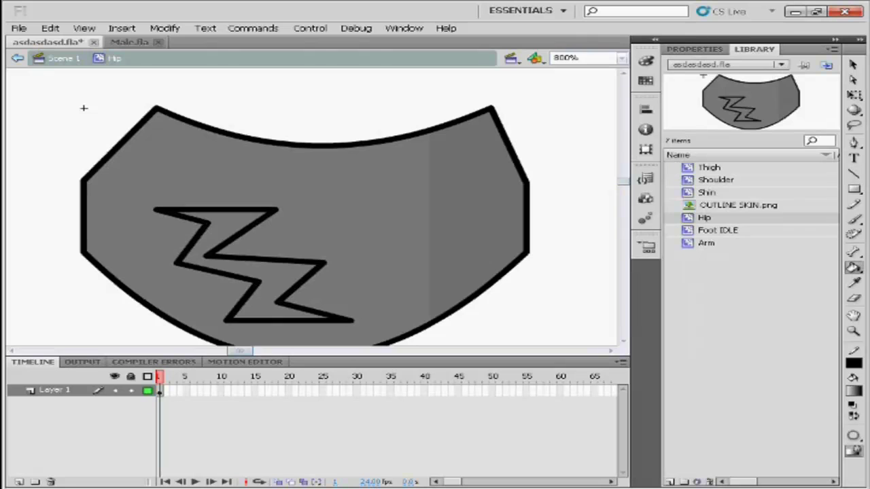
{"action": "left_click", "coordinate": [853, 378]}
{"action": "left_click", "coordinate": [604, 256]}
{"action": "left_click", "coordinate": [204, 216]}
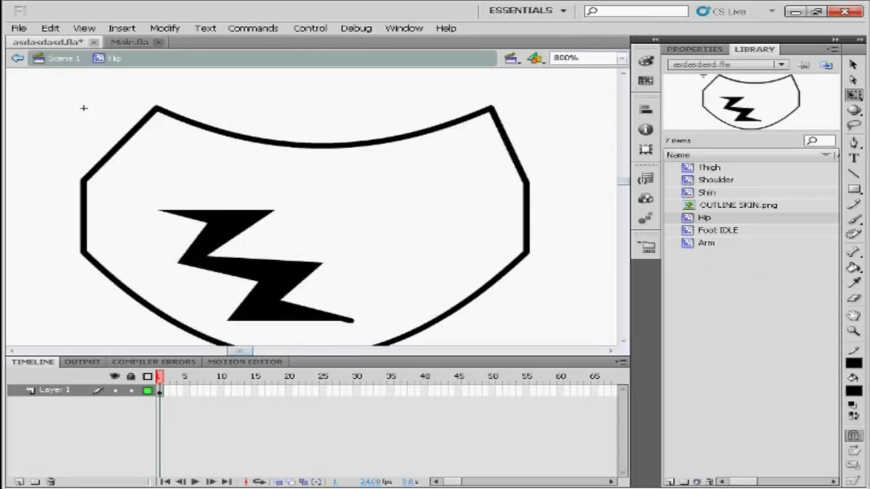
Step: Undo the removal of the hip's grey fill, save the file, and return to the main scene
{"action": "key", "text": "ctrl+z"}
{"action": "key", "text": "ctrl+s"}
{"action": "key", "text": "ctrl+e"}
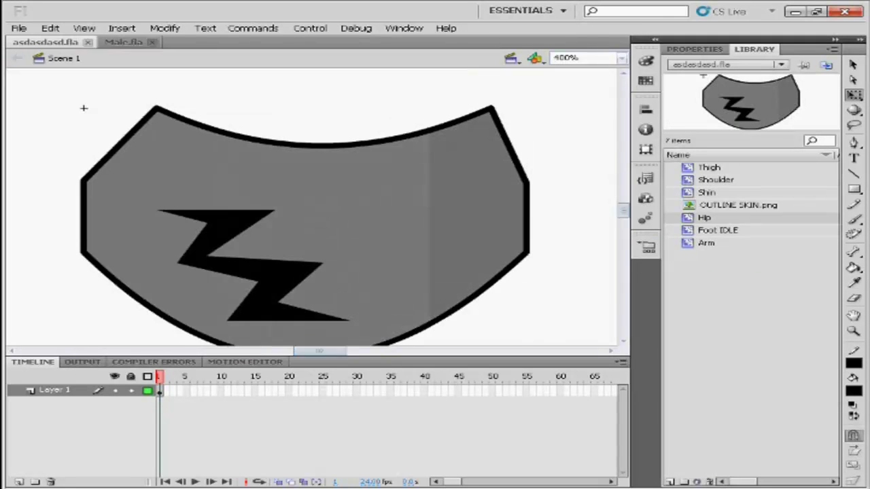
Step: Move the Hip clip off the reference figure to the empty area on its left
{"action": "key", "text": "ctrl+minus"}
{"action": "left_click_drag", "start_coordinate": [248, 215], "coordinate": [71, 212]}
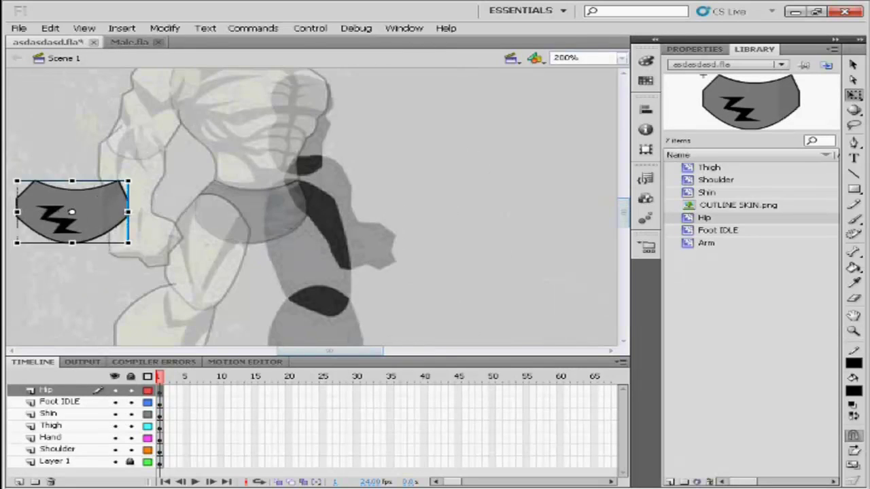
{"action": "scroll", "coordinate": [311, 208], "scroll_direction": "left", "scroll_amount": 10}
{"action": "left_click_drag", "start_coordinate": [505, 223], "coordinate": [170, 223]}
{"action": "scroll", "coordinate": [311, 207], "scroll_direction": "right", "scroll_amount": 8}
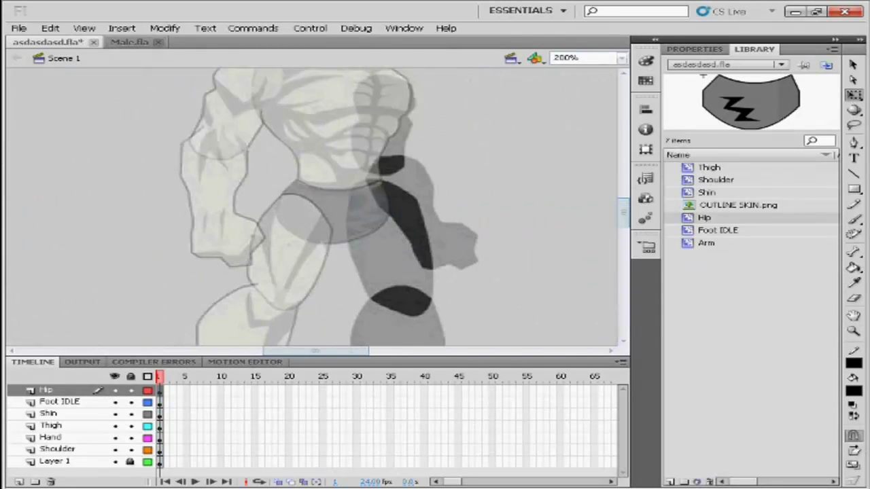
Step: Add a new layer named Chest above the Hip layer
{"action": "scroll", "coordinate": [311, 207], "scroll_direction": "up", "scroll_amount": 5}
{"action": "key", "text": "z"}
{"action": "key", "text": "ctrl+equal"}
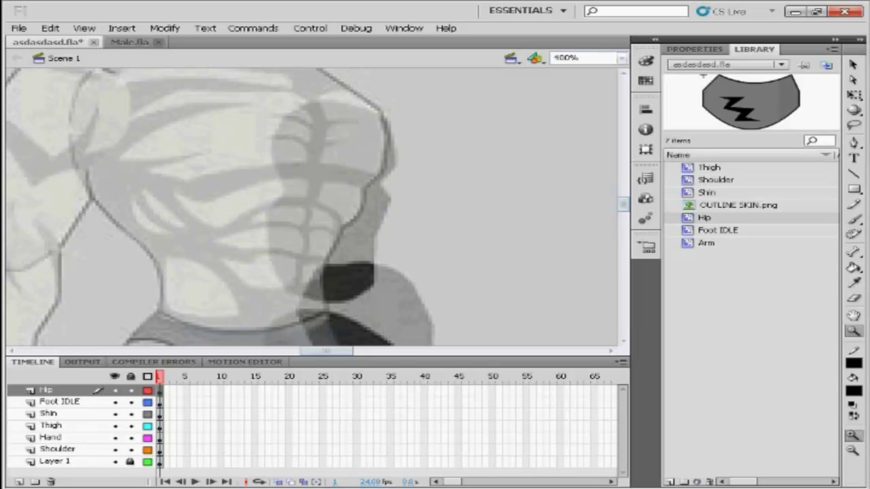
{"action": "key", "text": "q"}
{"action": "left_click", "coordinate": [19, 481]}
{"action": "double_click", "coordinate": [45, 390]}
{"action": "type", "text": "Chest"}
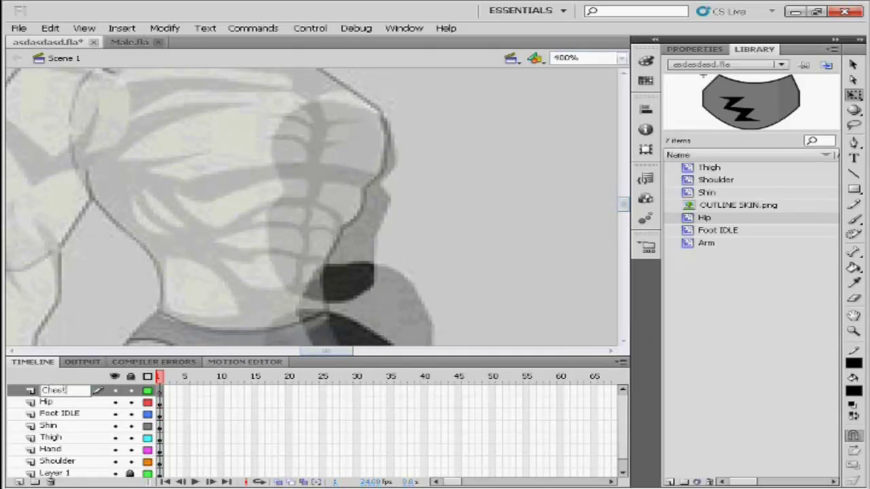
{"action": "key", "text": "Return"}
Step: Trace the reference neck on the Chest layer with straight lines along both sides and across the jaw
{"action": "scroll", "coordinate": [311, 207], "scroll_direction": "left", "scroll_amount": 4}
{"action": "scroll", "coordinate": [311, 207], "scroll_direction": "up", "scroll_amount": 5}
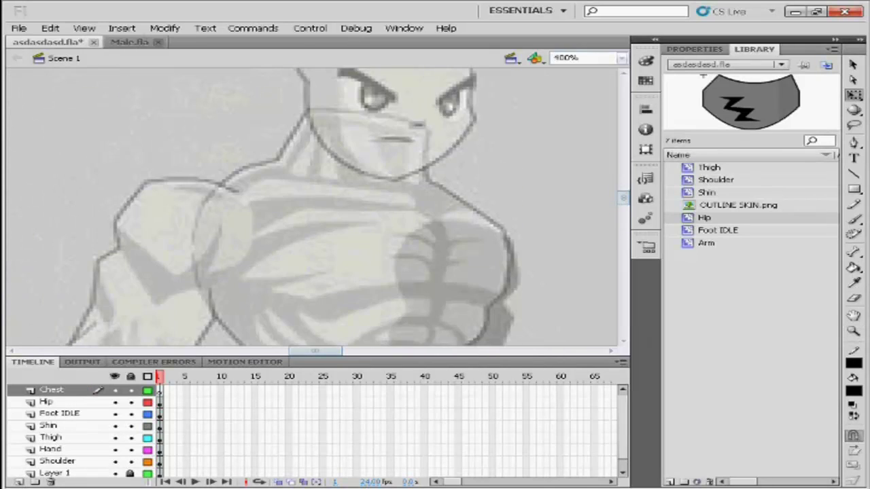
{"action": "key", "text": "n"}
{"action": "scroll", "coordinate": [312, 208], "scroll_direction": "up", "scroll_amount": 2}
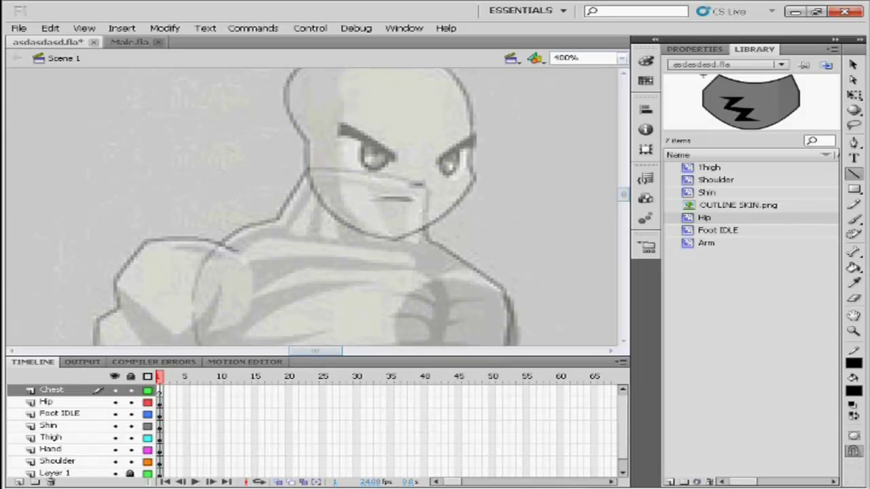
{"action": "left_click_drag", "start_coordinate": [308, 166], "coordinate": [307, 166]}
{"action": "mouse_move", "coordinate": [307, 167]}
{"action": "left_mouse_down"}
{"action": "mouse_move", "coordinate": [407, 175]}
{"action": "mouse_move", "coordinate": [428, 185]}
{"action": "left_mouse_up"}
{"action": "scroll", "coordinate": [428, 185], "scroll_direction": "down", "scroll_amount": 2}
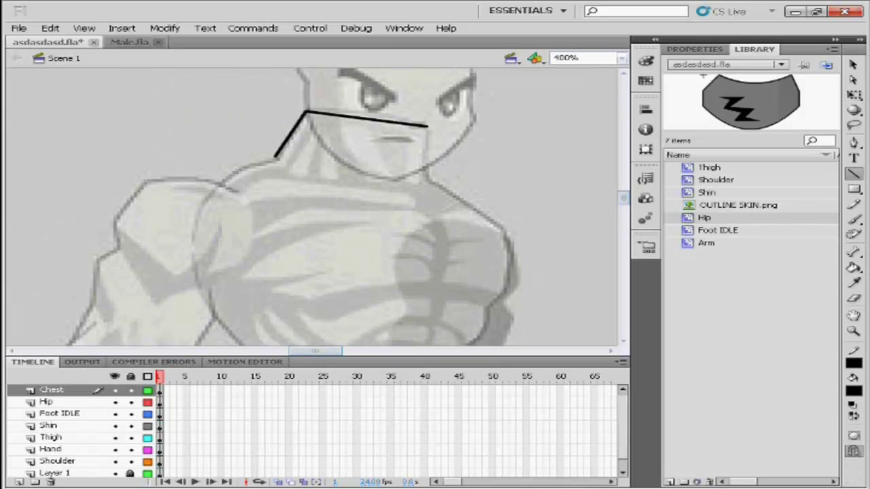
{"action": "left_click_drag", "start_coordinate": [426, 126], "coordinate": [428, 180]}
Step: Trace the torso's left side from the neck to the armpit as an outward curve around the shoulder
{"action": "scroll", "coordinate": [428, 180], "scroll_direction": "up", "scroll_amount": 2}
{"action": "scroll", "coordinate": [428, 180], "scroll_direction": "down", "scroll_amount": 4}
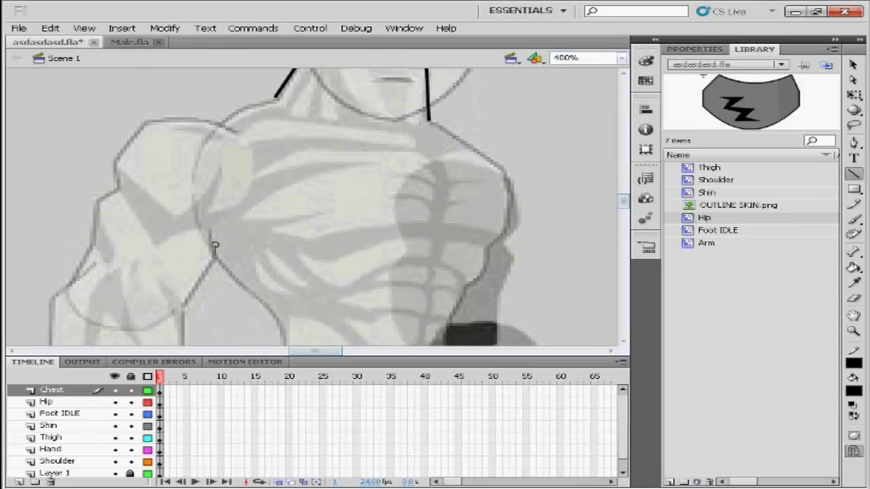
{"action": "left_click_drag", "start_coordinate": [276, 97], "coordinate": [214, 257]}
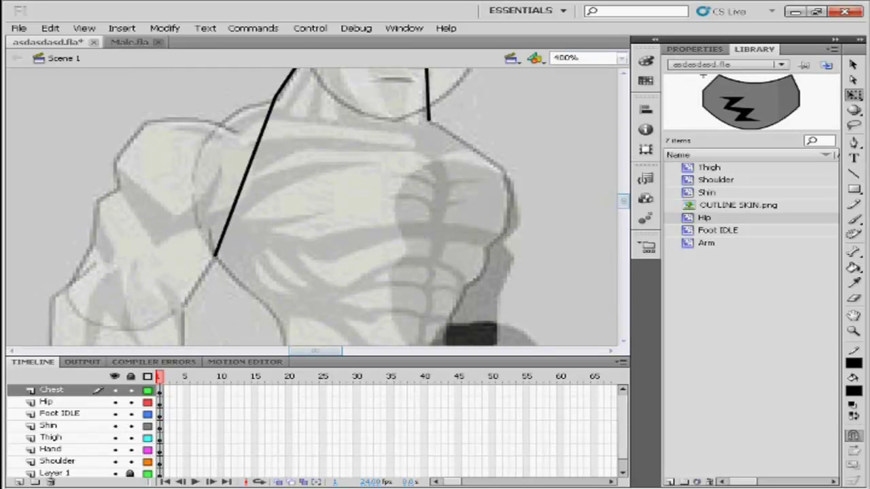
{"action": "mouse_move", "coordinate": [242, 180]}
{"action": "left_mouse_down"}
{"action": "mouse_move", "coordinate": [198, 171]}
{"action": "mouse_move", "coordinate": [286, 267]}
{"action": "left_mouse_up"}
{"action": "scroll", "coordinate": [313, 204], "scroll_direction": "down", "scroll_amount": 2}
Step: Trace the torso's left waist and lower edge, bending the lower edge down along the hip line
{"action": "key", "text": "n"}
{"action": "scroll", "coordinate": [286, 267], "scroll_direction": "down", "scroll_amount": 2}
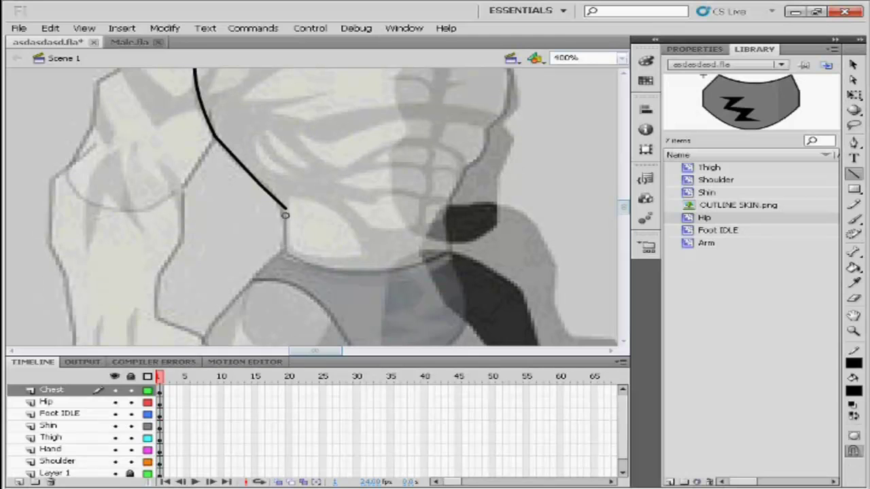
{"action": "left_click_drag", "start_coordinate": [441, 253], "coordinate": [443, 253]}
{"action": "key", "text": "v"}
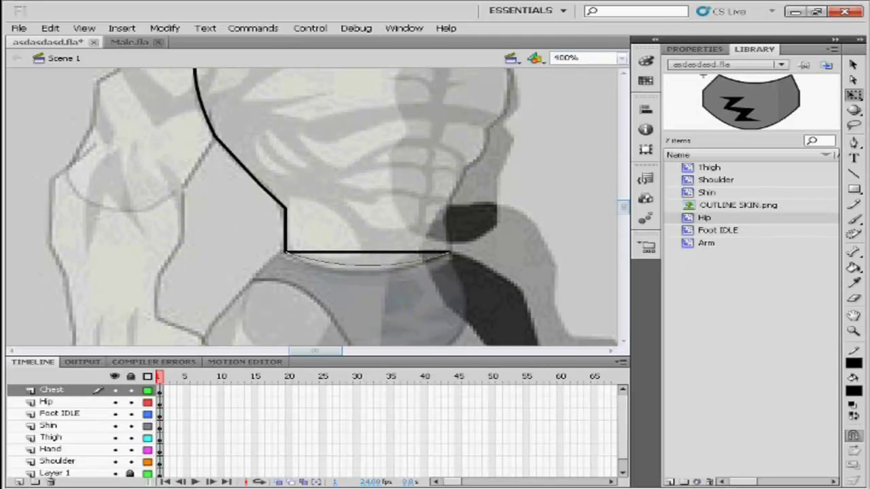
{"action": "left_click_drag", "start_coordinate": [367, 253], "coordinate": [367, 270]}
Step: Trace the torso's right side from the waist up to the neck with straight segments, closing the chest outline
{"action": "key", "text": "n"}
{"action": "scroll", "coordinate": [443, 253], "scroll_direction": "down", "scroll_amount": 2}
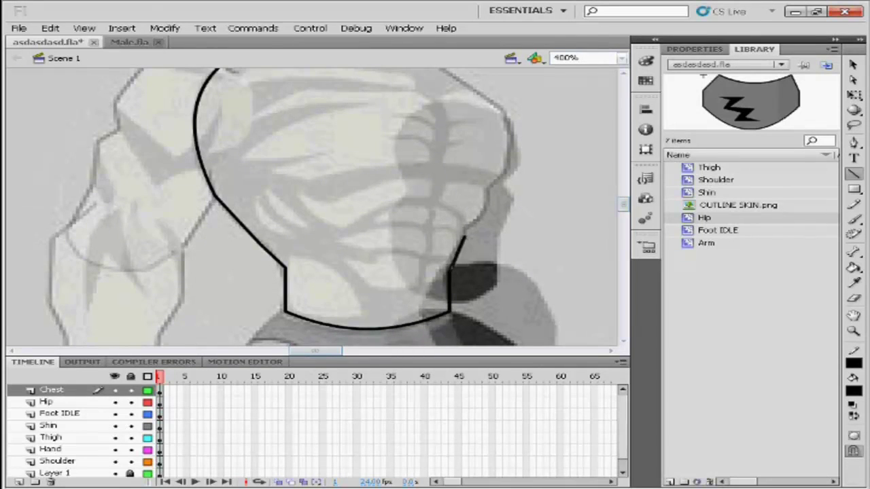
{"action": "scroll", "coordinate": [464, 297], "scroll_direction": "up", "scroll_amount": 2}
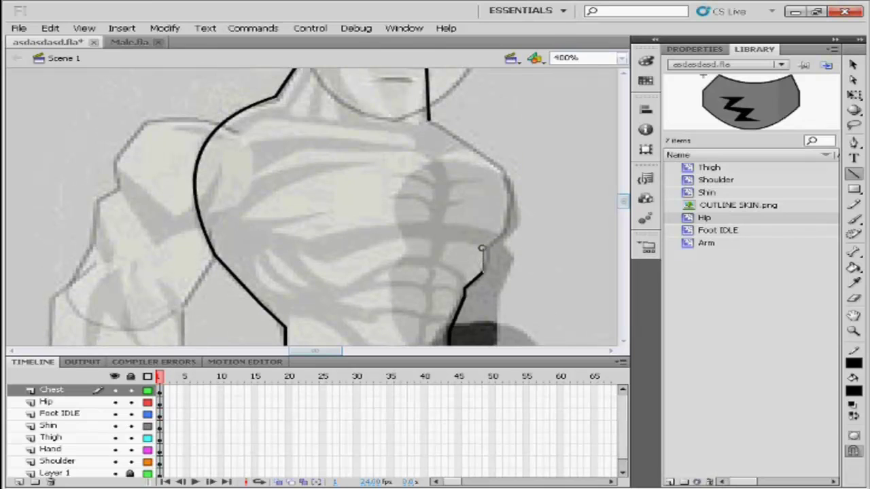
{"action": "scroll", "coordinate": [504, 261], "scroll_direction": "up", "scroll_amount": 2}
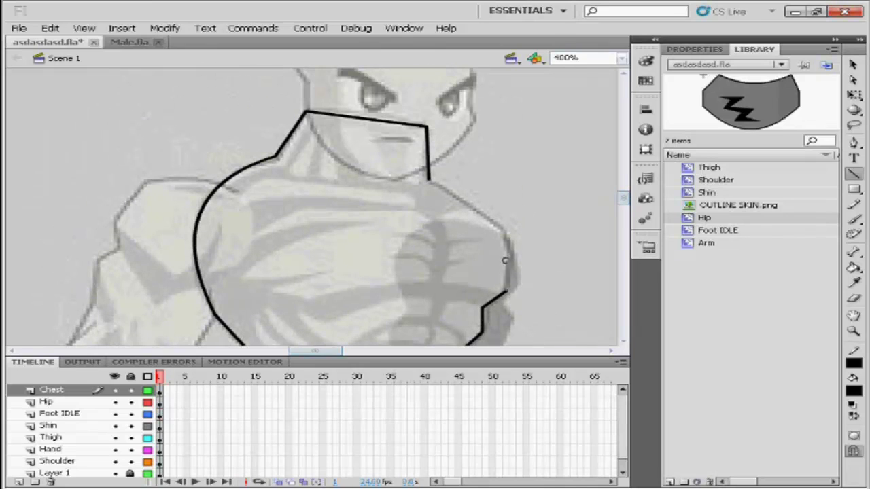
{"action": "left_click_drag", "start_coordinate": [506, 233], "coordinate": [506, 233]}
Step: Convert the chest outline into a symbol named Chest, open it for editing, and save the file
{"action": "left_click", "coordinate": [50, 390]}
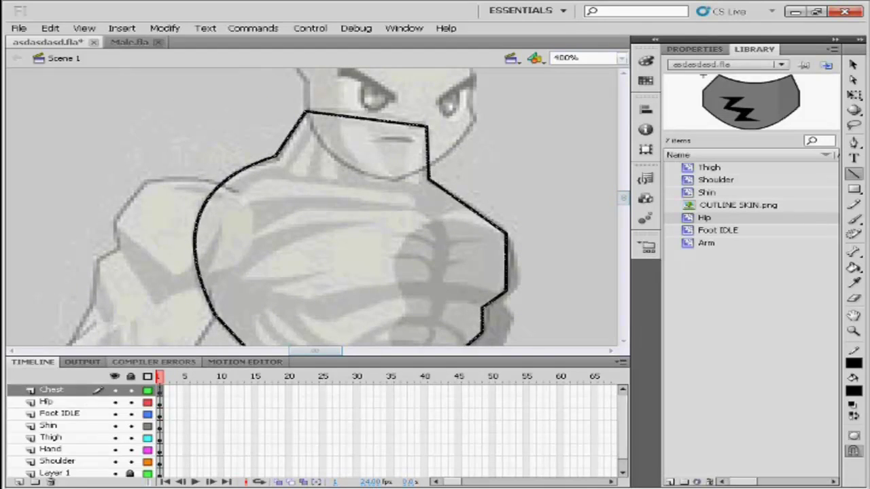
{"action": "key", "text": "F8"}
{"action": "type", "text": "Chest"}
{"action": "key", "text": "Return"}
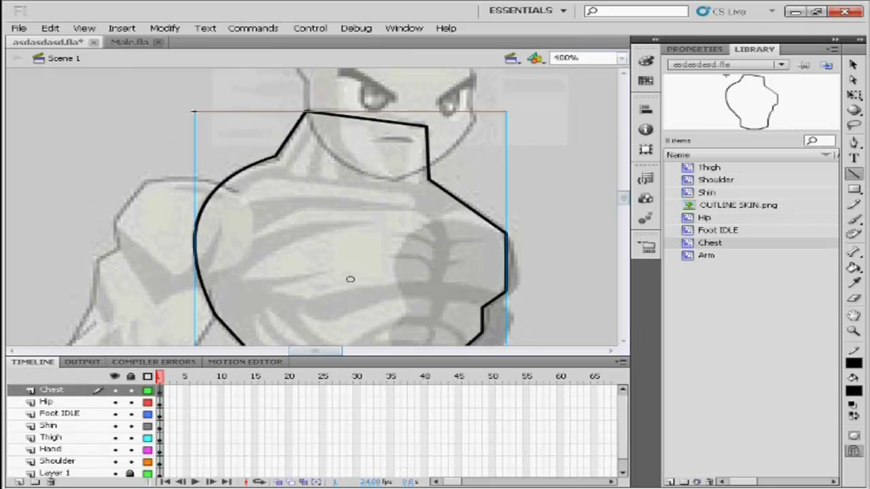
{"action": "double_click", "coordinate": [350, 279]}
{"action": "key", "text": "ctrl+s"}
Step: Draw the left half of a notched V-shaped collar from the neck's upper left corner down to the chest
{"action": "key", "text": "ctrl+equal"}
{"action": "key", "text": "ctrl+a"}
{"action": "key", "text": "q"}
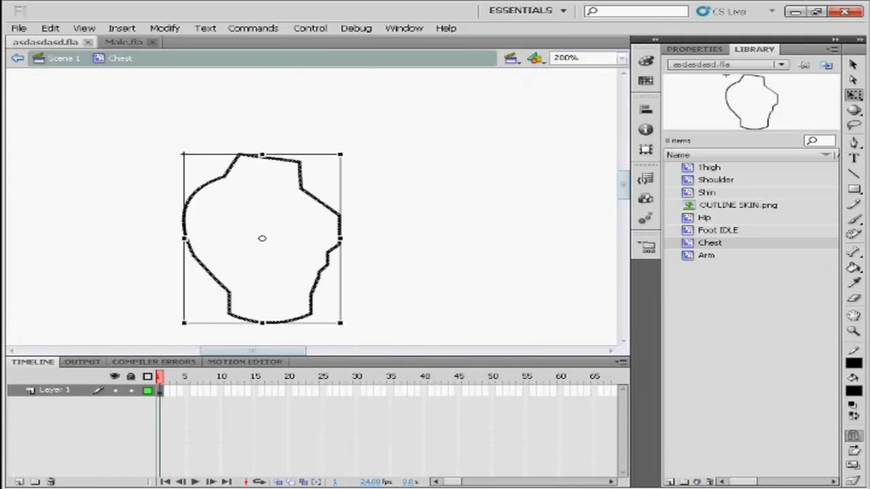
{"action": "key", "text": "ctrl+equal"}
{"action": "key", "text": "shift+Down"}
{"action": "key", "text": "shift+Down"}
{"action": "left_click", "coordinate": [162, 124]}
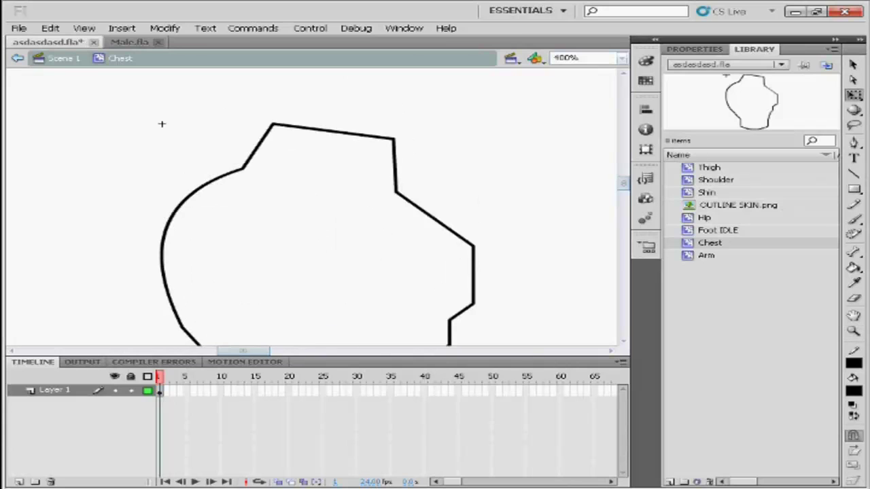
{"action": "key", "text": "n"}
{"action": "left_click_drag", "start_coordinate": [322, 197], "coordinate": [264, 157]}
{"action": "left_click_drag", "start_coordinate": [264, 157], "coordinate": [329, 227]}
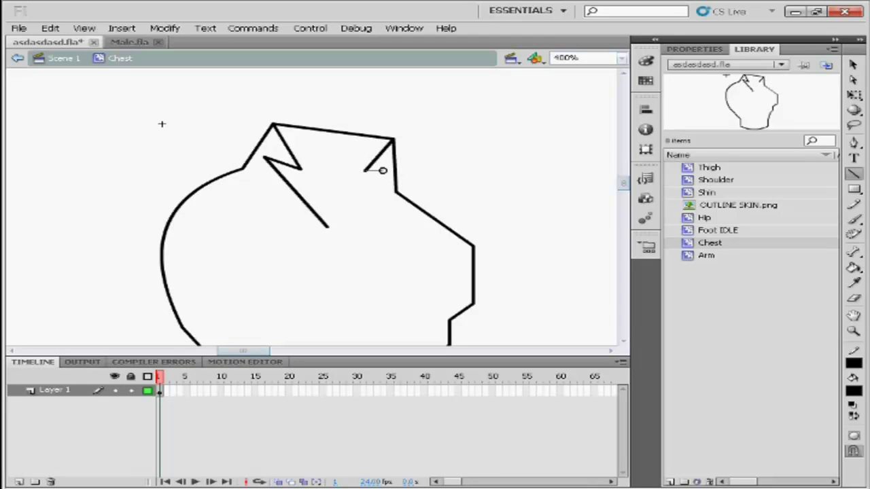
Step: Draw the matching notched right half of the collar, meeting the left half in a V point on the chest
{"action": "mouse_move", "coordinate": [382, 170]}
{"action": "left_mouse_down"}
{"action": "mouse_move", "coordinate": [326, 225]}
{"action": "mouse_move", "coordinate": [382, 171]}
{"action": "left_mouse_up"}
{"action": "scroll", "coordinate": [382, 170], "scroll_direction": "down", "scroll_amount": 3}
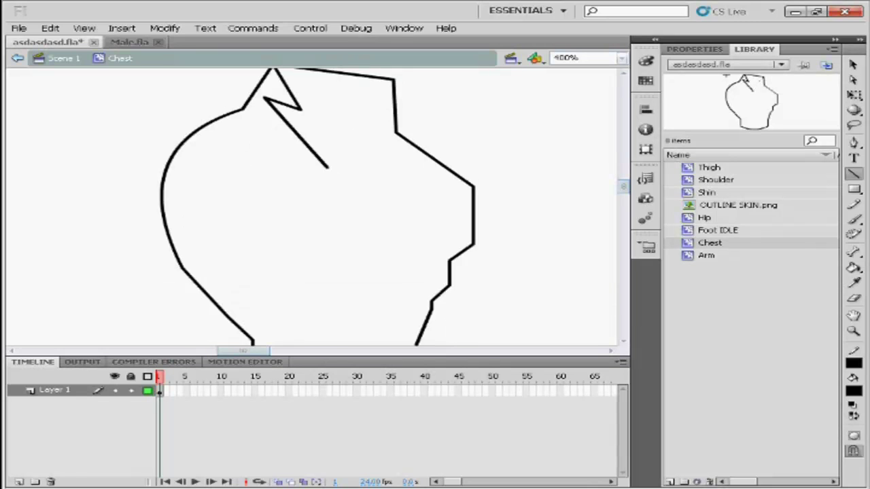
{"action": "scroll", "coordinate": [313, 204], "scroll_direction": "up", "scroll_amount": 3}
{"action": "scroll", "coordinate": [312, 203], "scroll_direction": "right", "scroll_amount": 2}
{"action": "scroll", "coordinate": [313, 204], "scroll_direction": "down", "scroll_amount": 3}
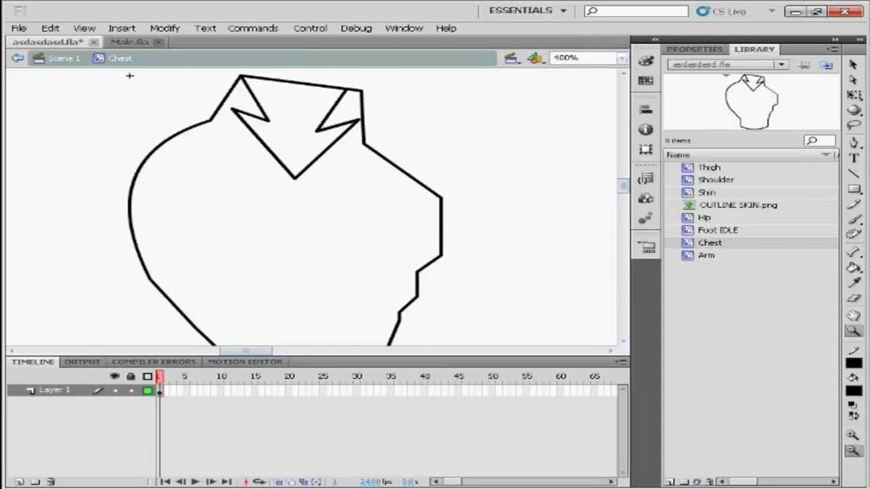
Step: Draw a vertical centre line from the collar's V point down to the waist edge of the chest
{"action": "scroll", "coordinate": [129, 75], "scroll_direction": "down", "scroll_amount": 3}
{"action": "scroll", "coordinate": [285, 204], "scroll_direction": "down", "scroll_amount": 3}
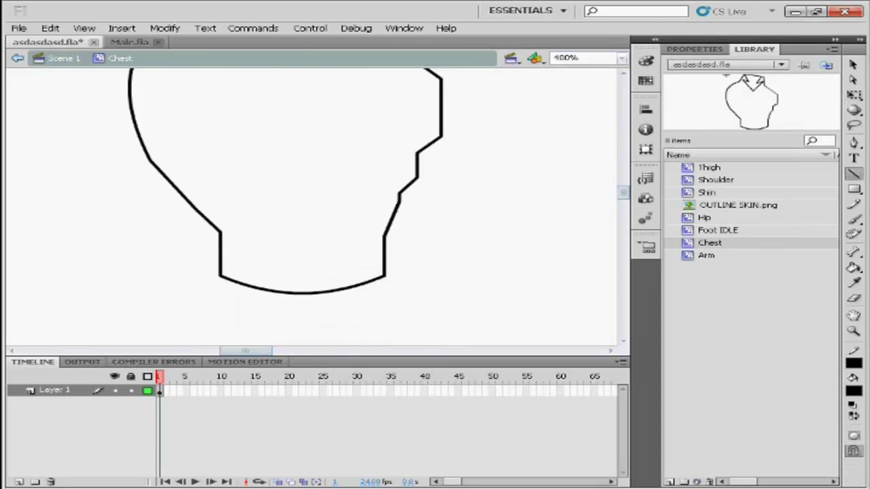
{"action": "scroll", "coordinate": [286, 204], "scroll_direction": "up", "scroll_amount": 2}
{"action": "left_click_drag", "start_coordinate": [294, 164], "coordinate": [294, 338]}
{"action": "scroll", "coordinate": [130, 121], "scroll_direction": "up", "scroll_amount": 3}
{"action": "scroll", "coordinate": [130, 120], "scroll_direction": "down", "scroll_amount": 3}
{"action": "scroll", "coordinate": [285, 207], "scroll_direction": "up", "scroll_amount": 3}
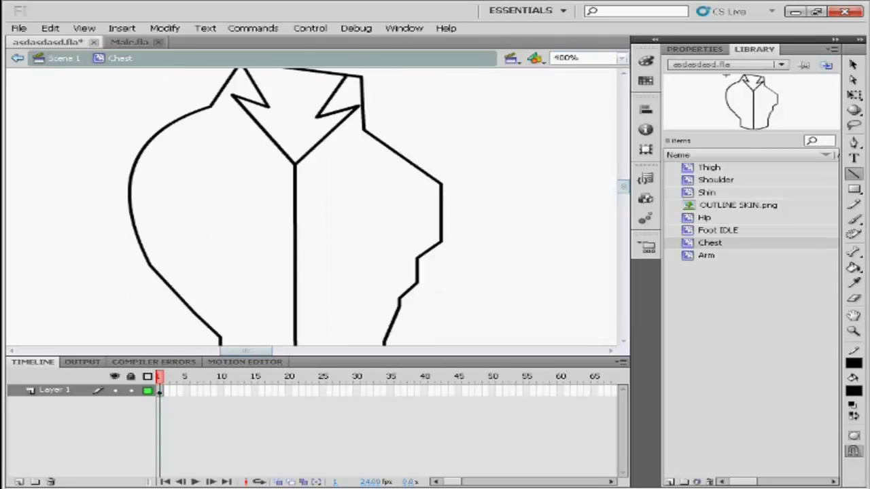
Step: Draw a line across the left shoulder's inner side and bend it towards the chest to form the armhole seam
{"action": "left_click_drag", "start_coordinate": [202, 232], "coordinate": [210, 108]}
{"action": "key", "text": "v"}
{"action": "left_click_drag", "start_coordinate": [180, 197], "coordinate": [219, 163]}
{"action": "scroll", "coordinate": [285, 207], "scroll_direction": "down", "scroll_amount": 3}
{"action": "scroll", "coordinate": [285, 207], "scroll_direction": "up", "scroll_amount": 3}
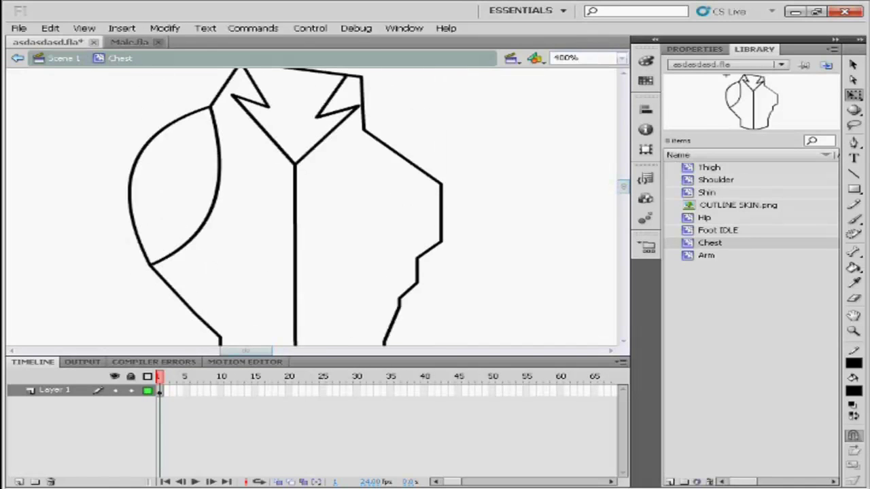
Step: Save the file and draw a small black oval button on the centre line just below the collar point
{"action": "key", "text": "z"}
{"action": "left_click", "coordinate": [275, 170]}
{"action": "key", "text": "i"}
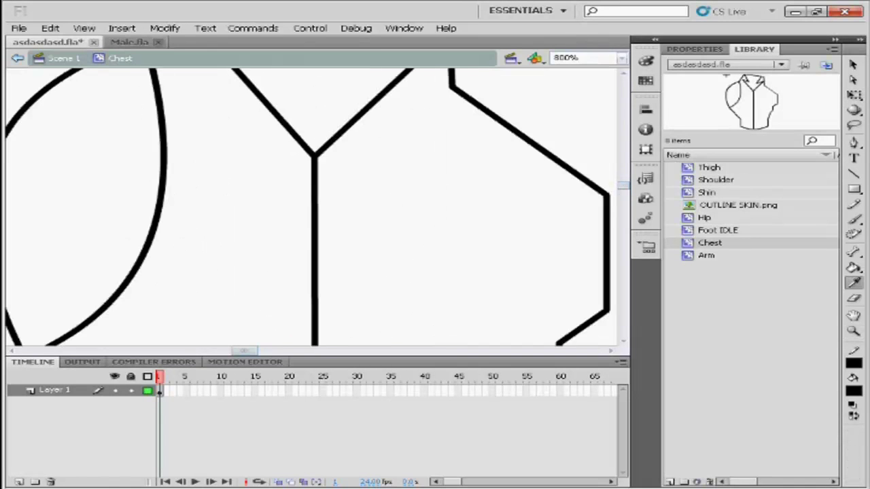
{"action": "key", "text": "ctrl+s"}
{"action": "key", "text": "ctrl+v"}
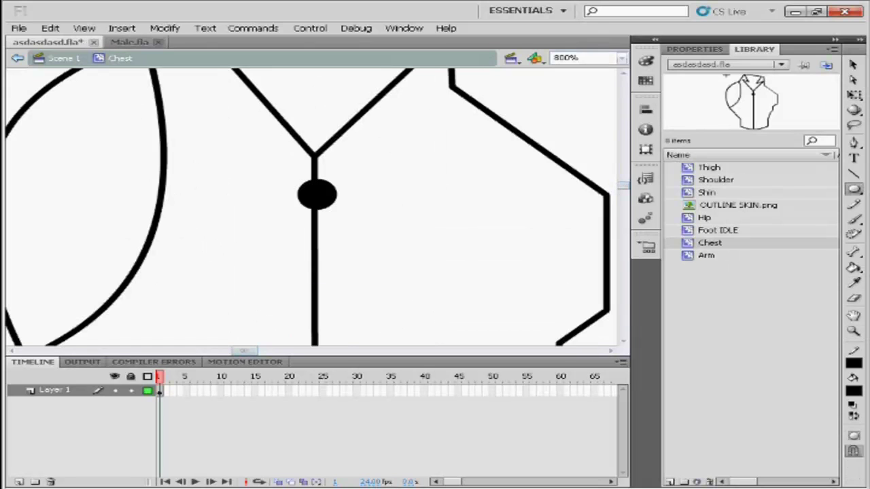
{"action": "key", "text": "q"}
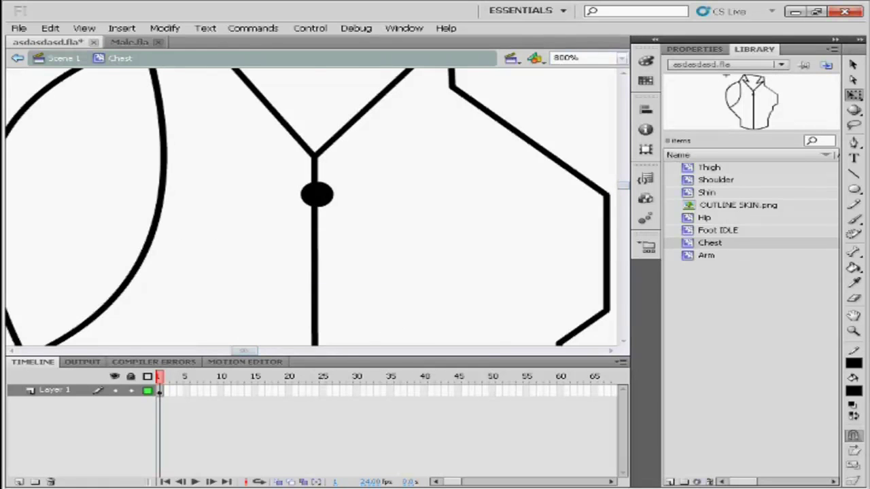
Step: Place copies of the black button down the centre line as far as the waist
{"action": "scroll", "coordinate": [312, 208], "scroll_direction": "down", "scroll_amount": 3}
{"action": "scroll", "coordinate": [312, 207], "scroll_direction": "up", "scroll_amount": 5}
{"action": "scroll", "coordinate": [312, 207], "scroll_direction": "down", "scroll_amount": 8}
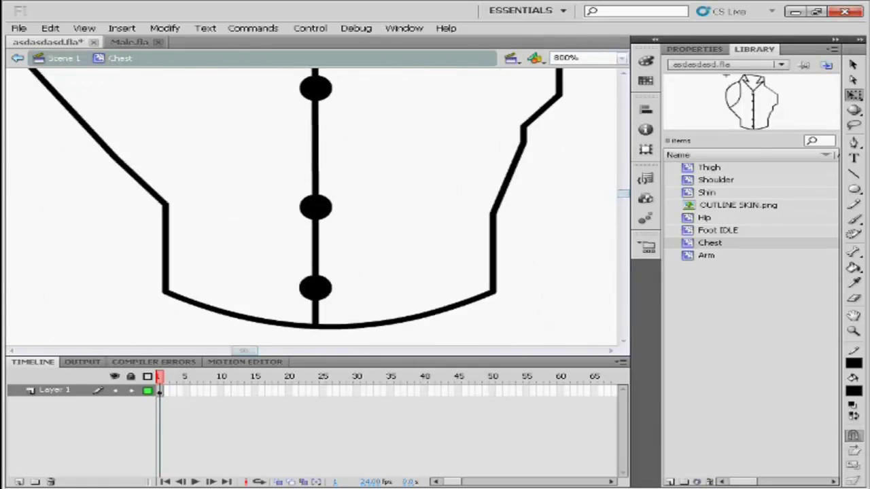
{"action": "scroll", "coordinate": [313, 207], "scroll_direction": "up", "scroll_amount": 3}
Step: Sample the light skin colour from Male.fla and fill the neck opening and left shoulder of the Chest symbol
{"action": "key", "text": "ctrl+minus"}
{"action": "scroll", "coordinate": [313, 207], "scroll_direction": "up", "scroll_amount": 2}
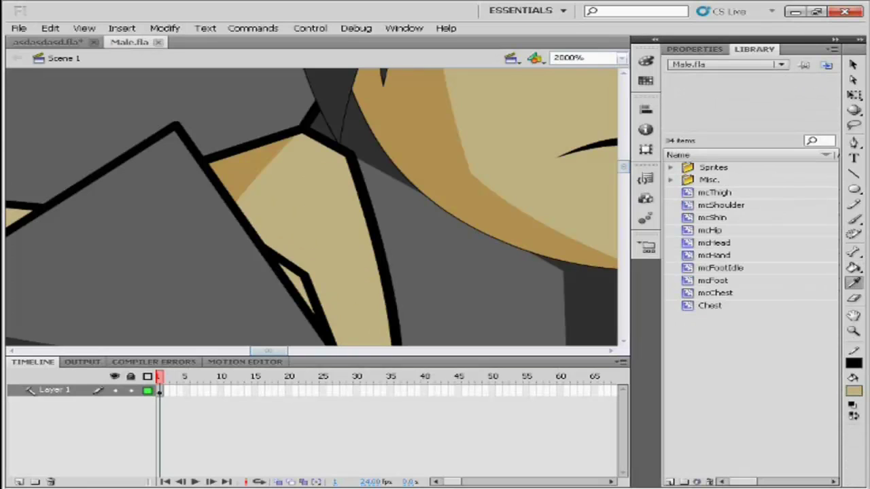
{"action": "left_click", "coordinate": [47, 41]}
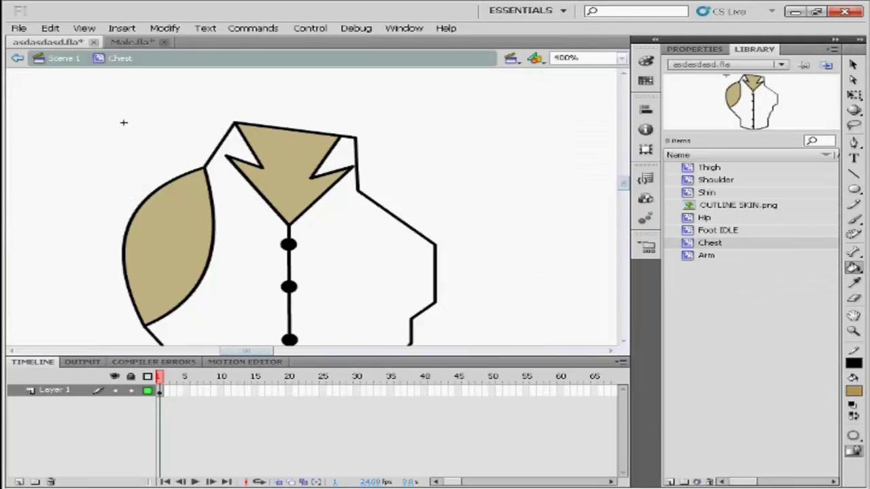
Step: Set stroke and fill to the darker skin tone and draw a filled curved shadow in the neck's upper right corner
{"action": "key", "text": "n"}
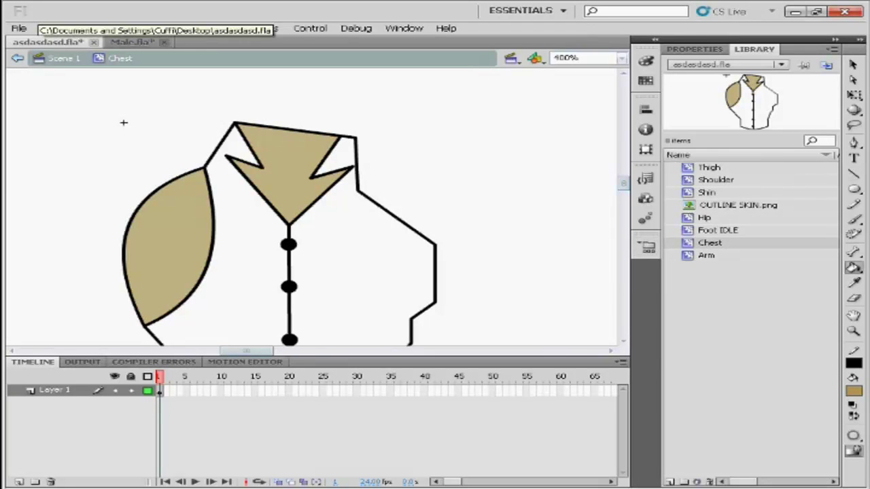
{"action": "left_click", "coordinate": [852, 364]}
{"action": "left_click", "coordinate": [853, 391]}
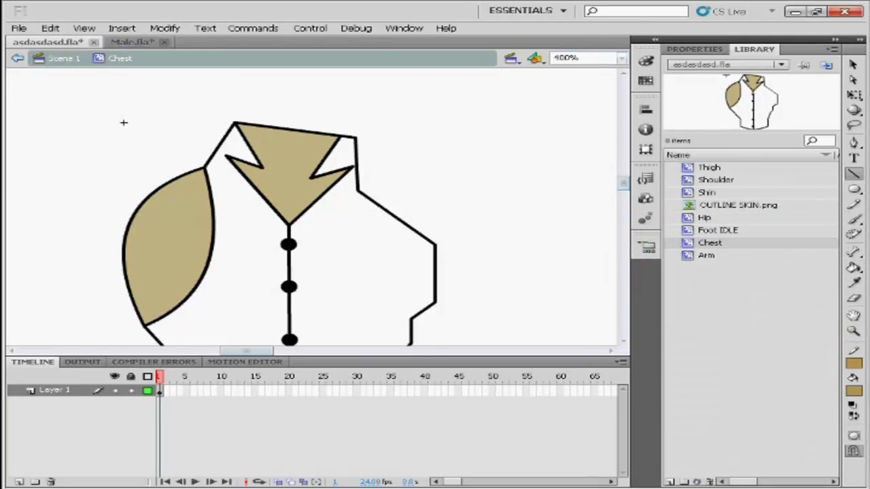
{"action": "key", "text": "q"}
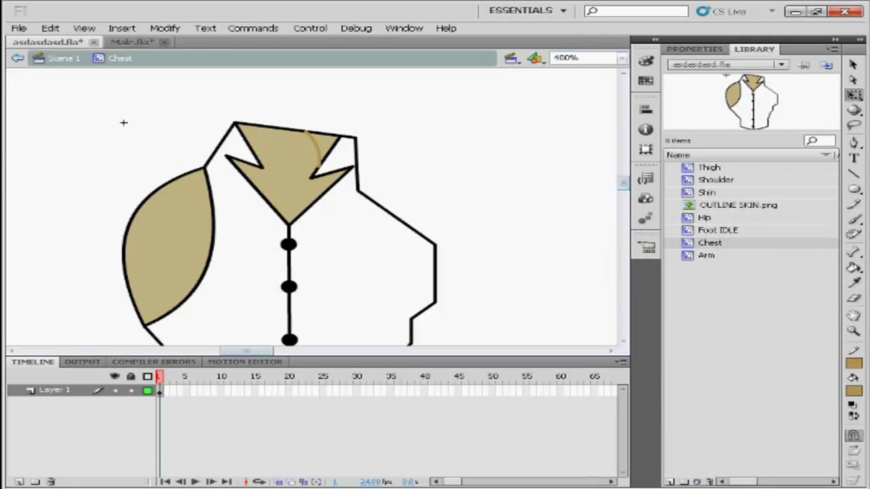
{"action": "key", "text": "ctrl+z"}
{"action": "key", "text": "n"}
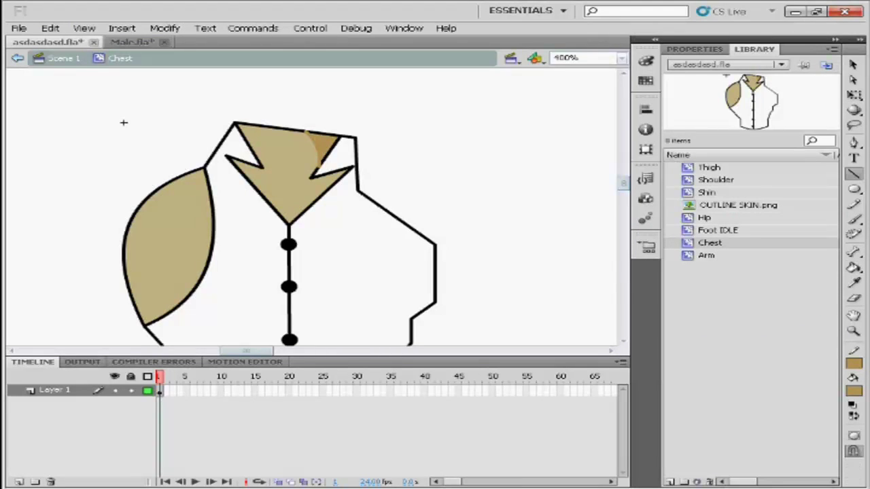
Step: Shade the left shoulder's outer edge with the darker skin tone, remove the shadow guide lines, and save the file
{"action": "key", "text": "ctrl+y"}
{"action": "key", "text": "q"}
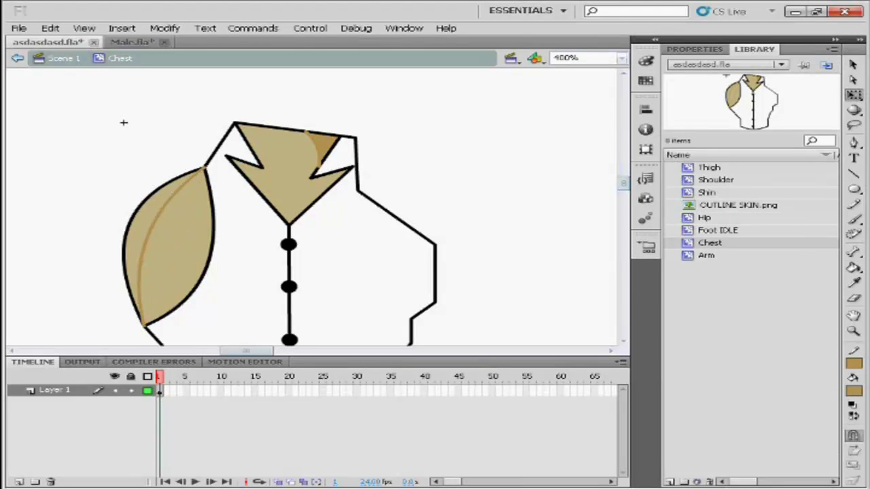
{"action": "key", "text": "ctrl+y"}
{"action": "key", "text": "q"}
{"action": "key", "text": "Escape"}
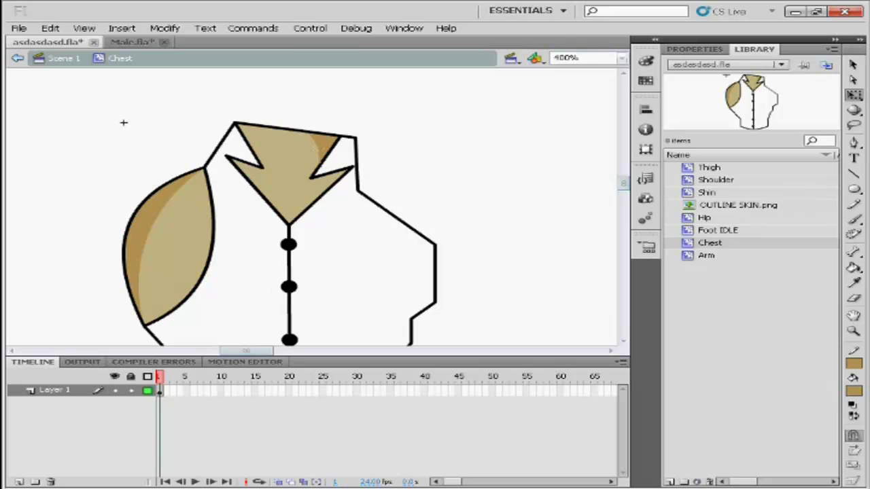
{"action": "key", "text": "ctrl+s"}
Step: Add more copies of the black button in the gaps between the existing ones along the centre line
{"action": "scroll", "coordinate": [123, 122], "scroll_direction": "down", "scroll_amount": 4}
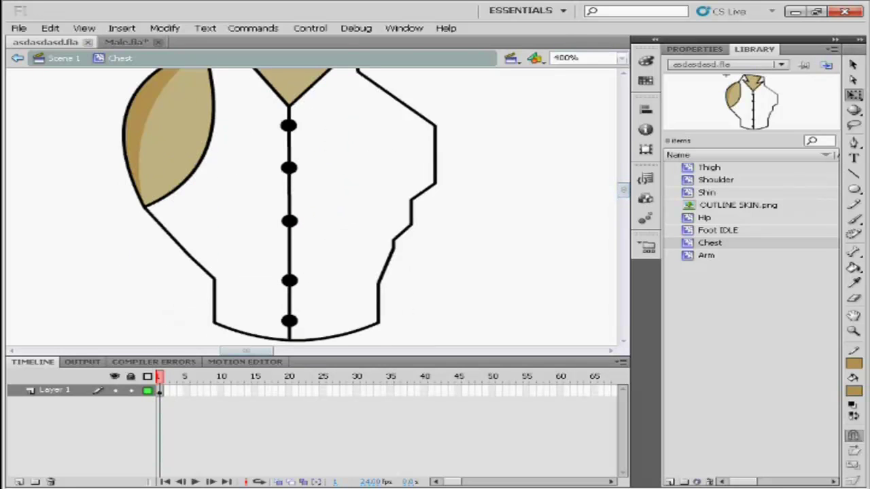
{"action": "key", "text": "z"}
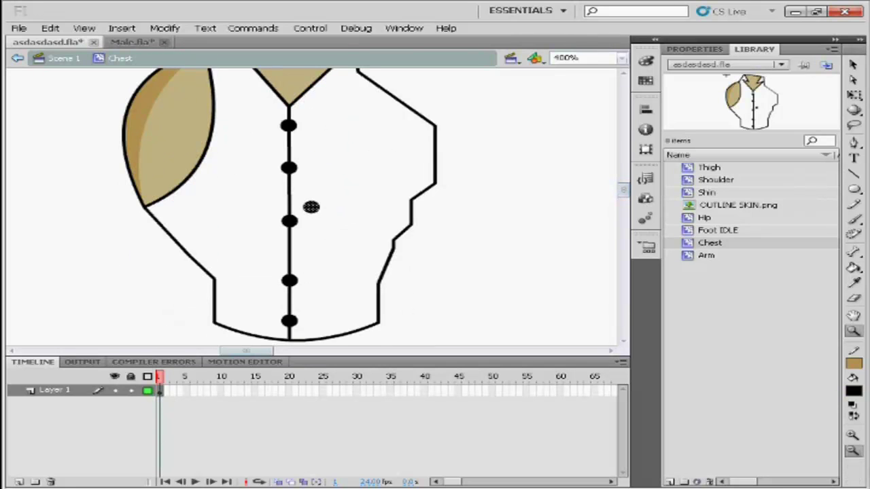
{"action": "double_click", "coordinate": [311, 207]}
{"action": "key", "text": "q"}
{"action": "left_click_drag", "start_coordinate": [317, 194], "coordinate": [227, 311]}
{"action": "scroll", "coordinate": [234, 204], "scroll_direction": "down", "scroll_amount": 3}
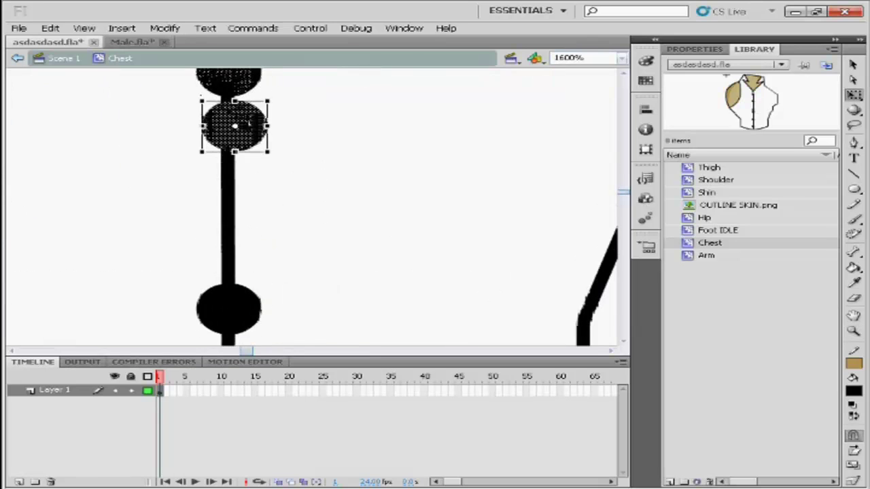
{"action": "mouse_move", "coordinate": [235, 126]}
{"action": "left_mouse_down"}
{"action": "mouse_move", "coordinate": [219, 150]}
{"action": "mouse_move", "coordinate": [225, 111]}
{"action": "mouse_move", "coordinate": [227, 305]}
{"action": "mouse_move", "coordinate": [227, 152]}
{"action": "mouse_move", "coordinate": [227, 305]}
{"action": "mouse_move", "coordinate": [227, 155]}
{"action": "mouse_move", "coordinate": [243, 249]}
{"action": "mouse_move", "coordinate": [227, 272]}
{"action": "left_mouse_up"}
{"action": "scroll", "coordinate": [225, 111], "scroll_direction": "down", "scroll_amount": 3}
{"action": "scroll", "coordinate": [227, 272], "scroll_direction": "up", "scroll_amount": 3}
{"action": "key", "text": "z"}
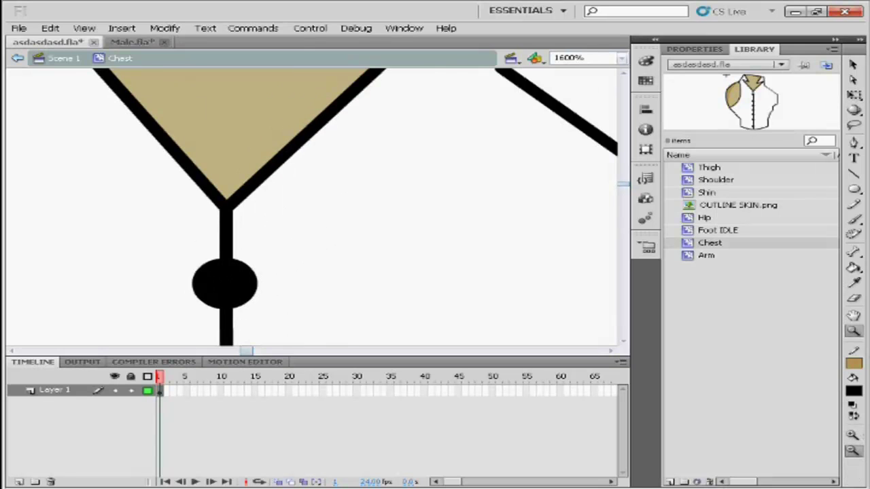
{"action": "left_click", "coordinate": [197, 111], "text": "alt"}
{"action": "left_click", "coordinate": [197, 112], "text": "alt"}
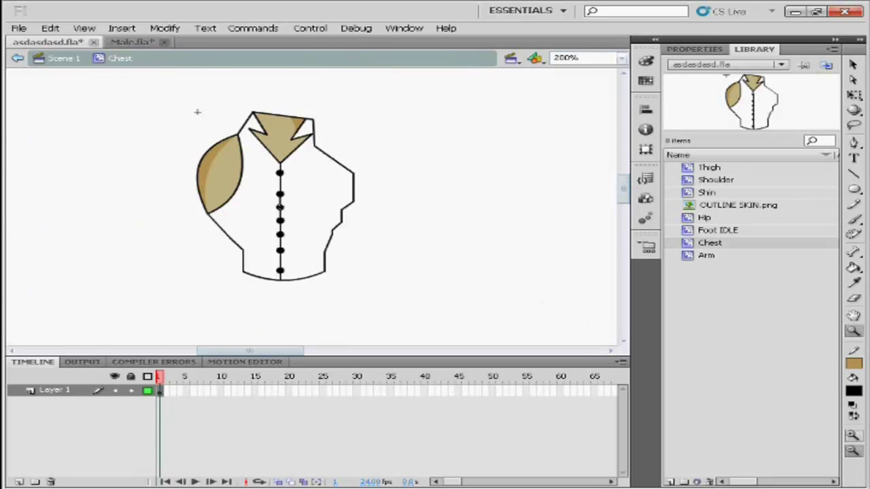
Step: Space the buttons evenly, fill the shirt blue with dark purple shading on its right side and collar, and save
{"action": "key", "text": "q"}
{"action": "key", "text": "ctrl+equal"}
{"action": "key", "text": "ctrl+s"}
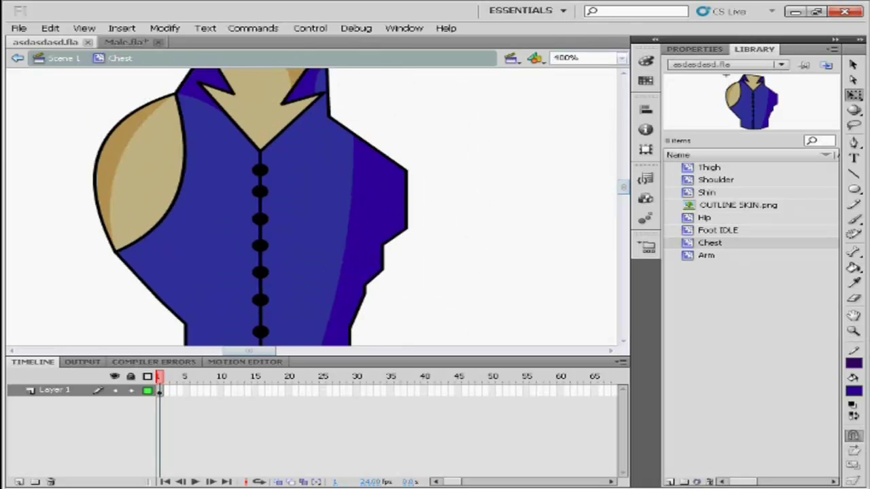
Step: Return to Scene 1 and move the finished chest off the reference figure, beside the other completed body parts
{"action": "double_click", "coordinate": [93, 107]}
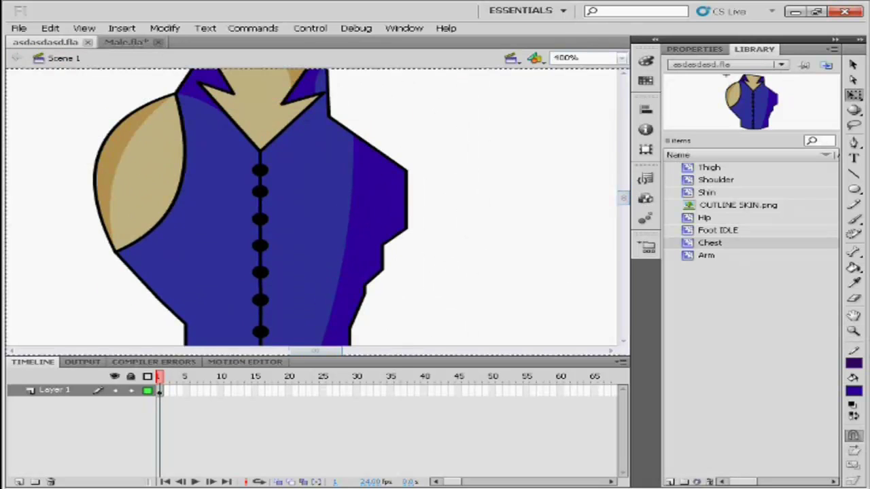
{"action": "key", "text": "ctrl+minus"}
{"action": "key", "text": "ctrl+minus"}
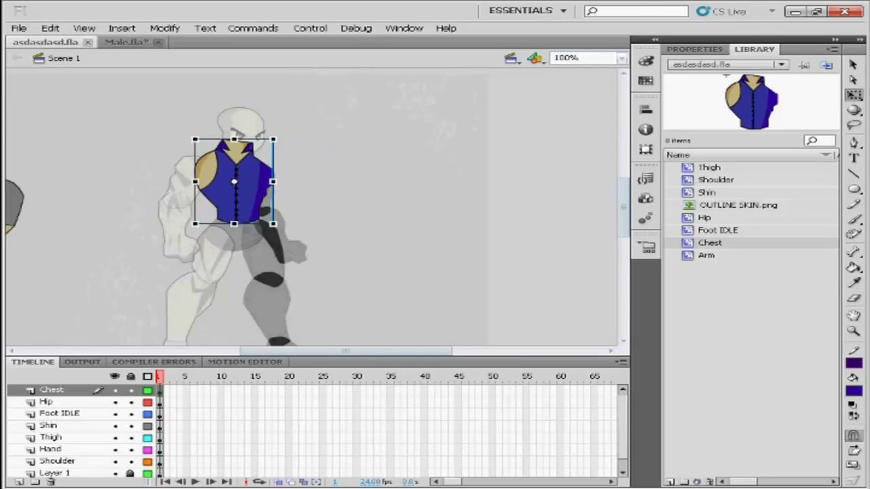
{"action": "scroll", "coordinate": [313, 211], "scroll_direction": "left", "scroll_amount": 3}
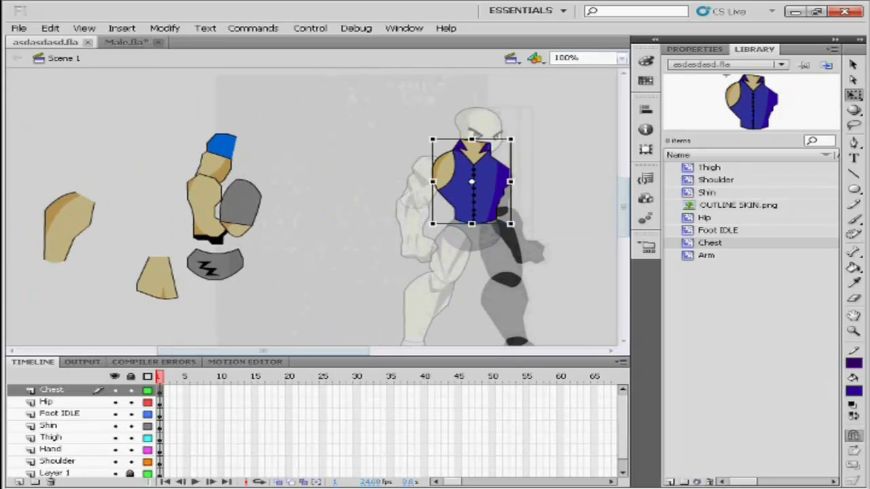
{"action": "left_click_drag", "start_coordinate": [469, 180], "coordinate": [305, 164]}
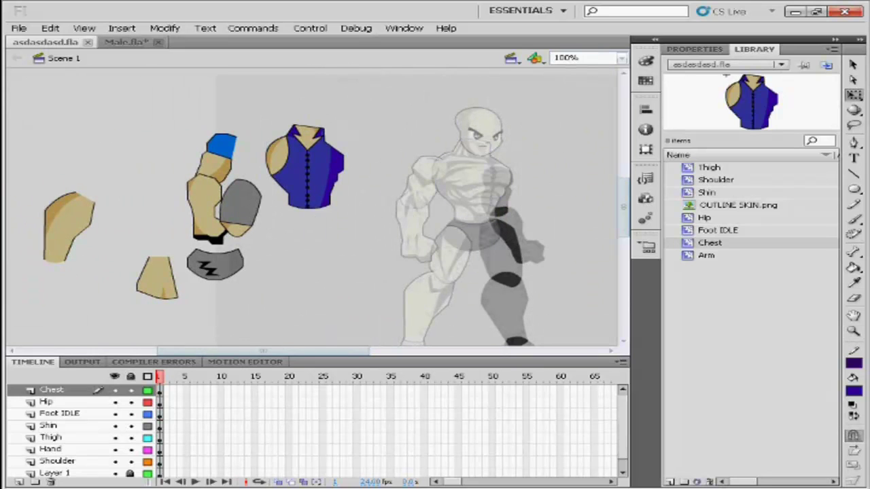
Step: Switch to Notepad, dismiss the error, and write the note "now ill pause n put them back in place"
{"action": "key", "text": "super"}
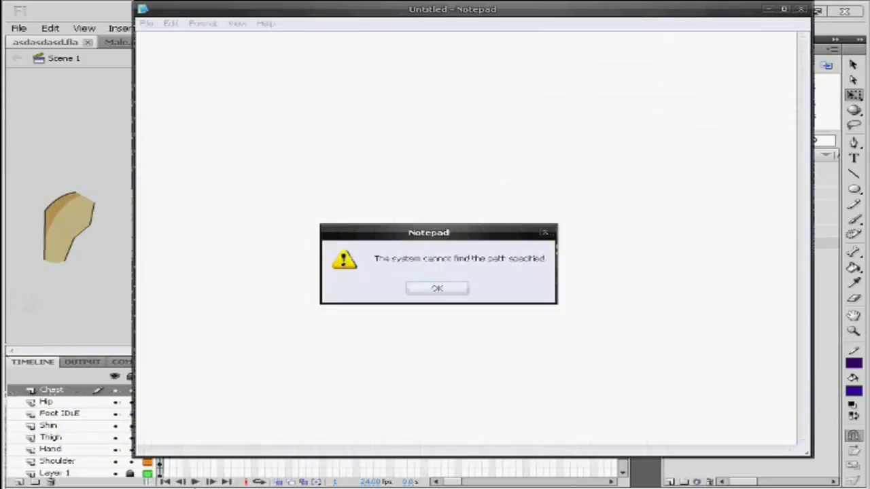
{"action": "key", "text": "Return"}
{"action": "type", "text": "now il"}
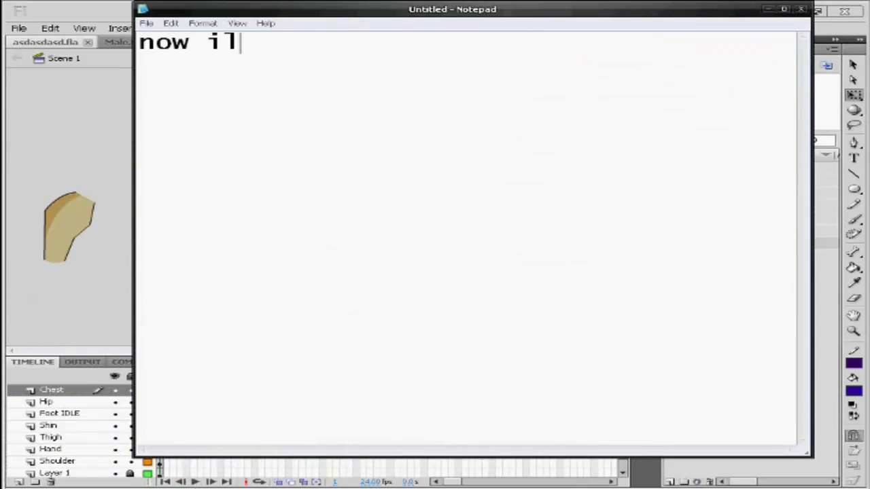
{"action": "type", "text": "l pa"}
{"action": "key", "text": "BackSpace"}
{"action": "type", "text": "pause n "}
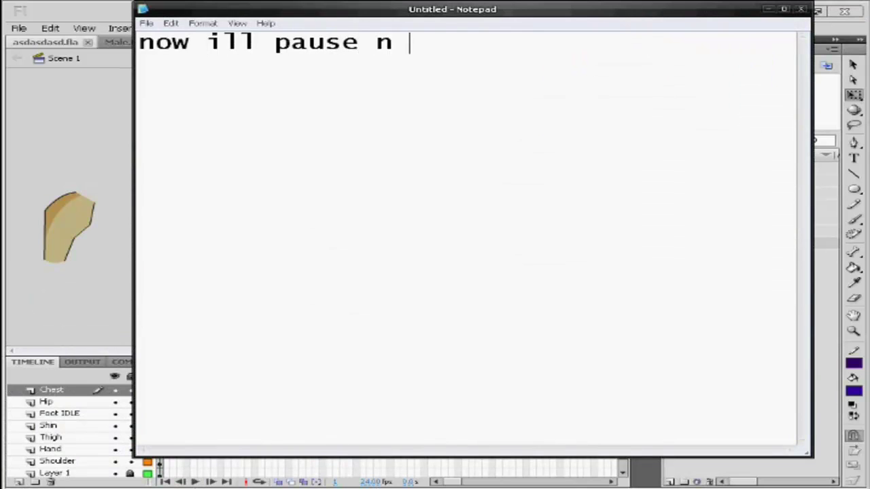
{"action": "type", "text": "put them back in place"}
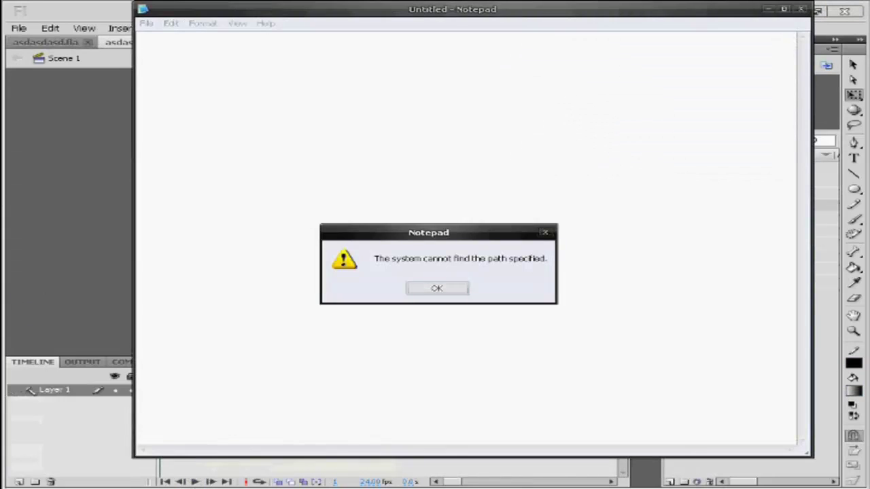
Step: Dismiss the error in a blank Notepad window and write "The E" as the start of the closing note
{"action": "key", "text": "Return"}
{"action": "type", "text": "The E"}
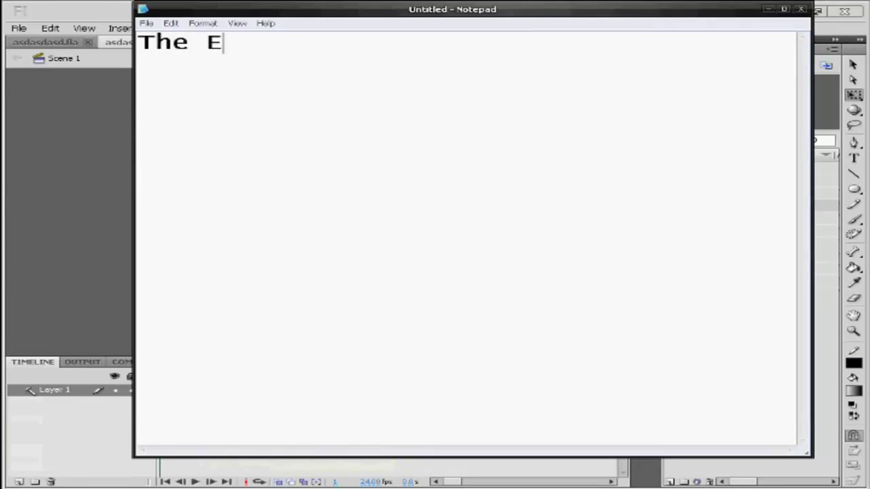